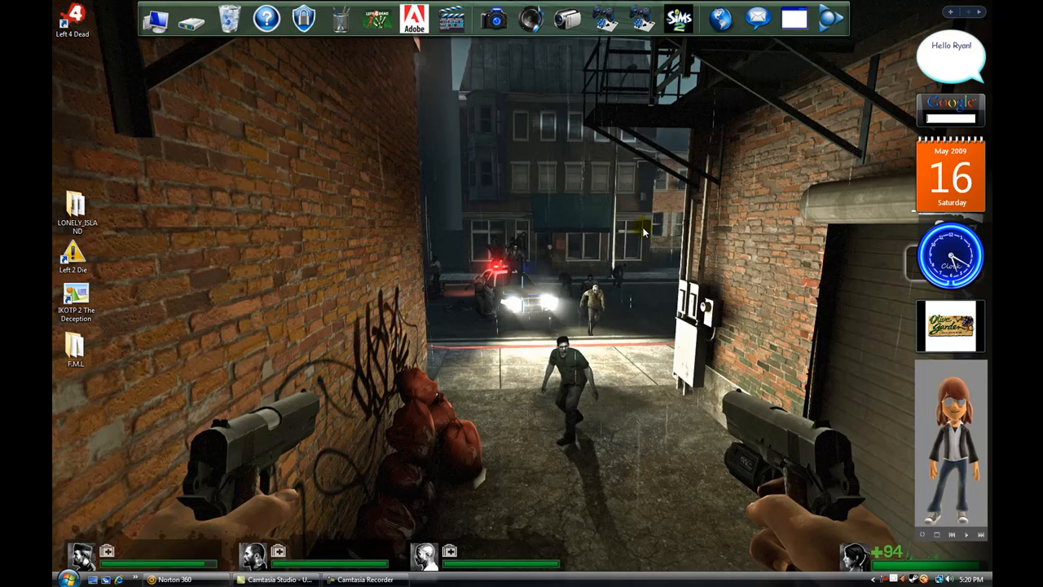
Launch Sandbox 2 and create a level named Tutorial with a 1024x1024 terrain heightmap at 2 meters per unit
click(607, 20)
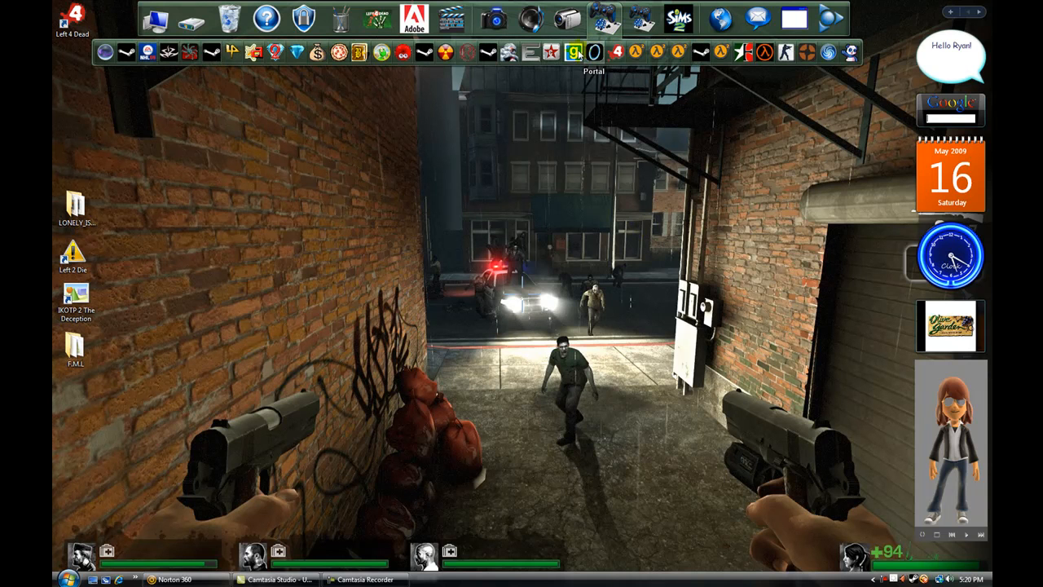
click(530, 52)
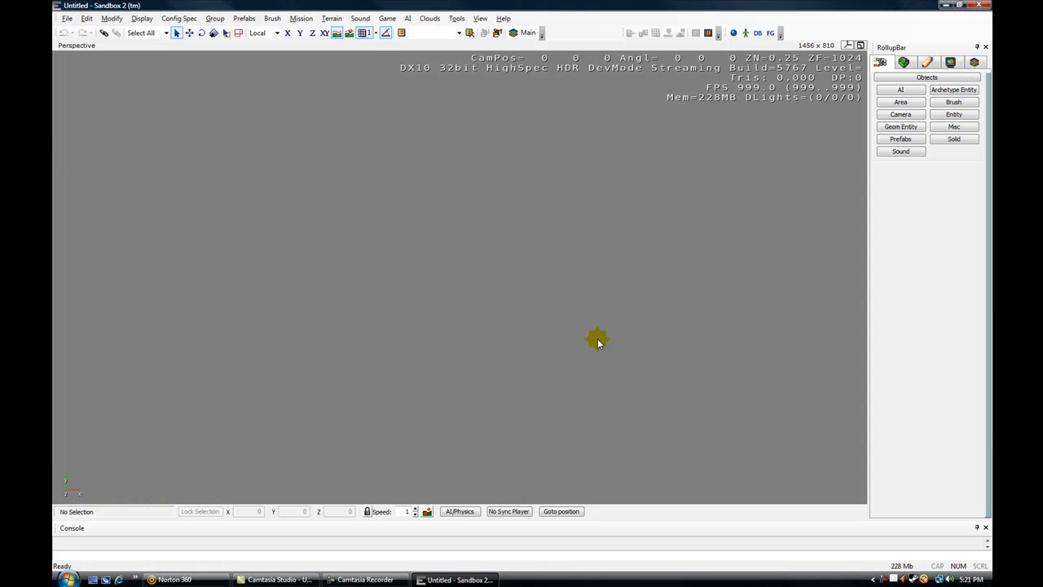
click(66, 19)
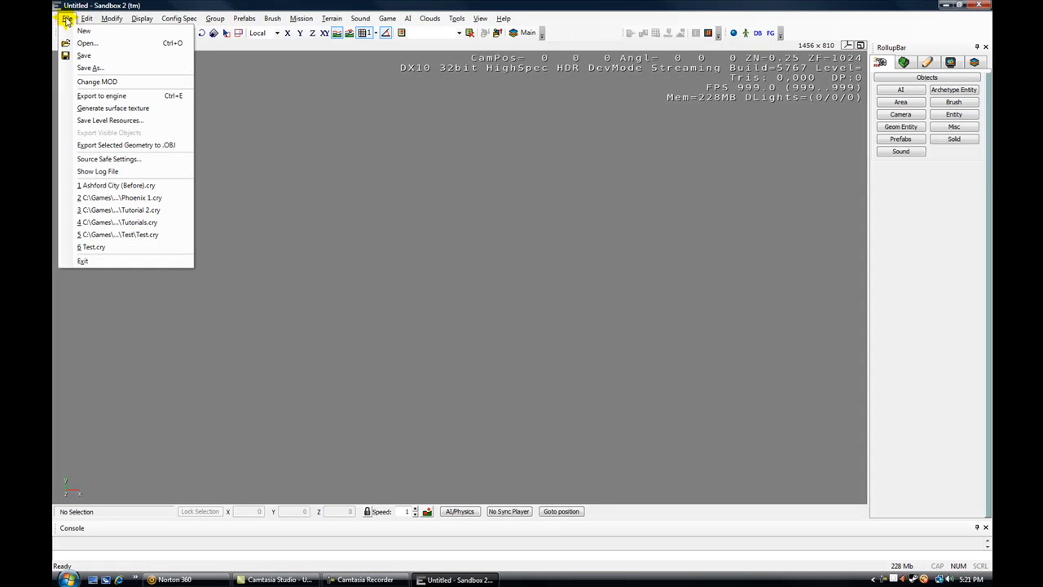
click(82, 30)
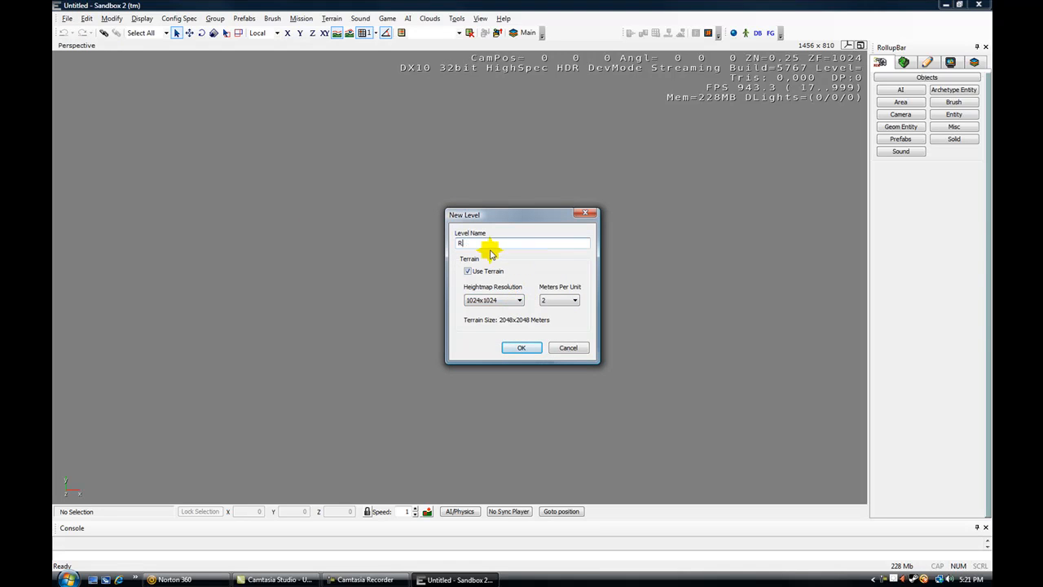
text(s)
drag(521, 243, 219, 241)
click(519, 348)
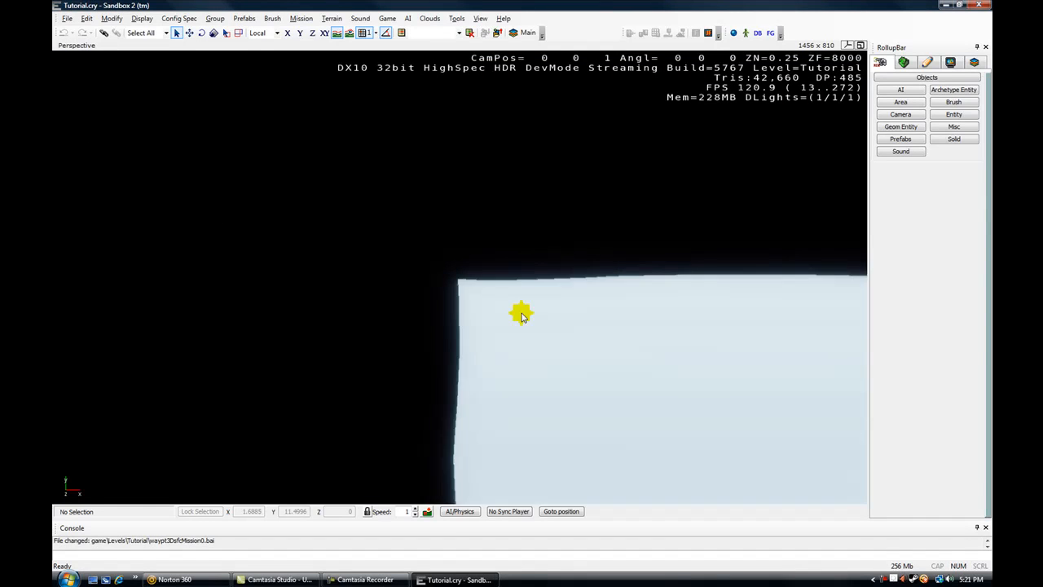
Generate the level's surface texture at 4096 x 4096
mouse_move(461, 244)
right_down()
mouse_move(525, 269)
mouse_move(491, 230)
mouse_move(437, 258)
mouse_move(471, 239)
right_up()
key(w)
key(s)
key(w)
key(s)
key(w)
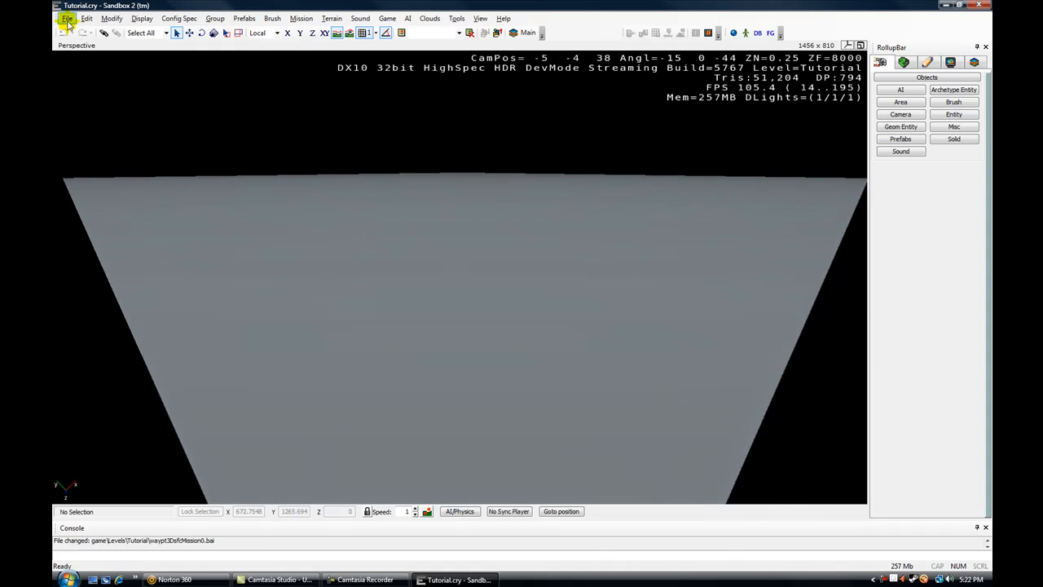
click(68, 19)
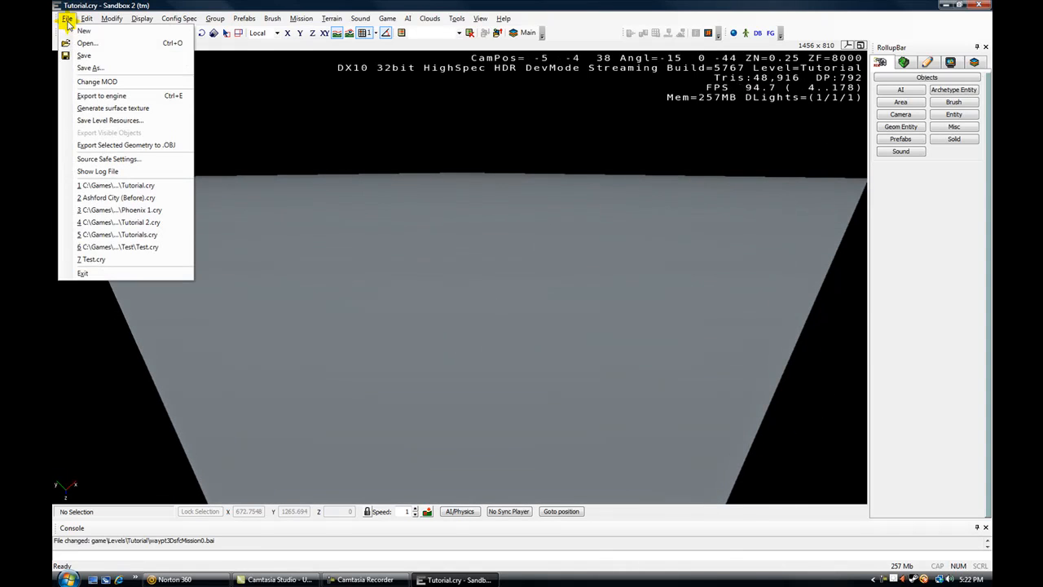
click(99, 109)
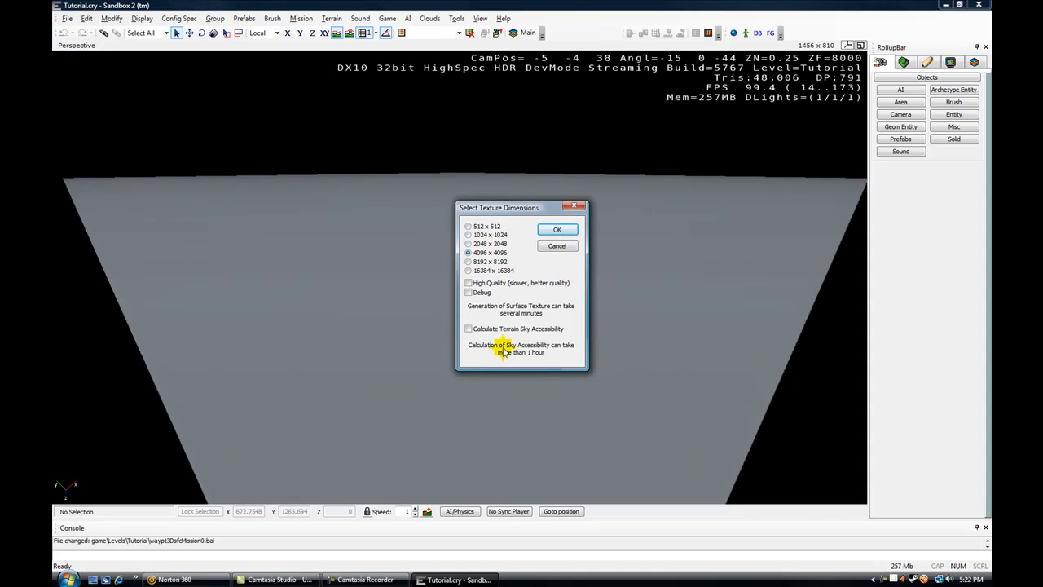
click(557, 230)
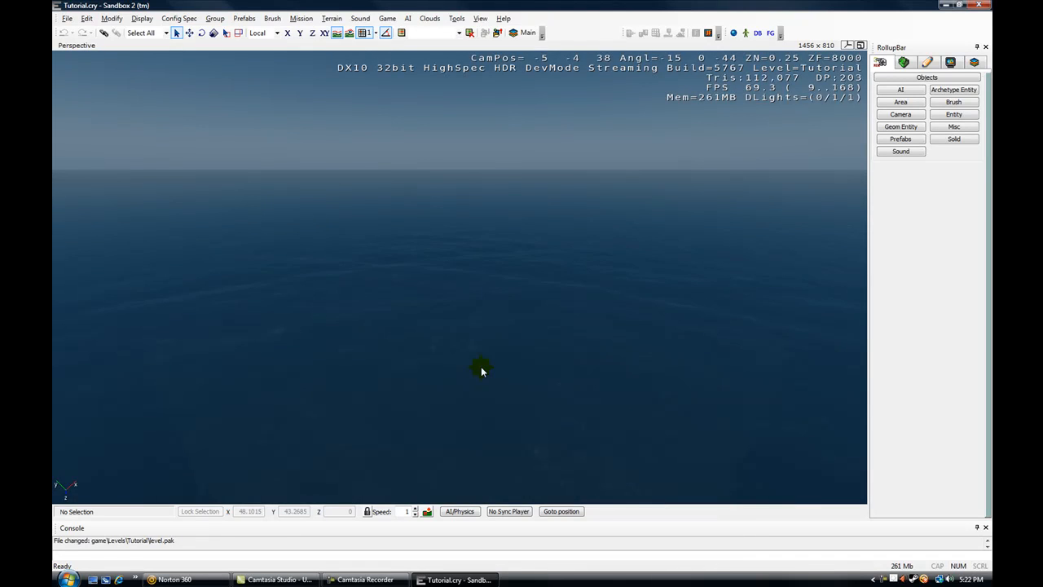
Examine the open ocean of the new level and its horizon
mouse_move(481, 371)
right_down()
mouse_move(472, 365)
mouse_move(565, 366)
mouse_move(470, 366)
mouse_move(683, 433)
mouse_move(491, 364)
mouse_move(442, 380)
mouse_move(481, 363)
mouse_move(481, 386)
mouse_move(489, 338)
mouse_move(482, 370)
mouse_move(529, 293)
mouse_move(480, 372)
right_up()
key(w)
key(w)
key(w)
key(s)
key(w)
key(s)
key(w)
key(w)
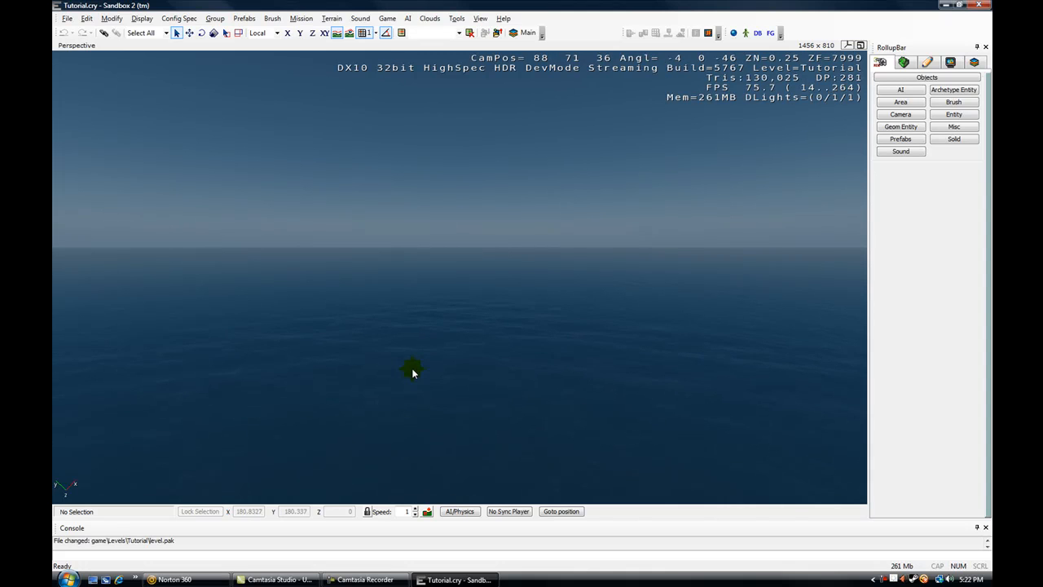
click(331, 18)
click(336, 27)
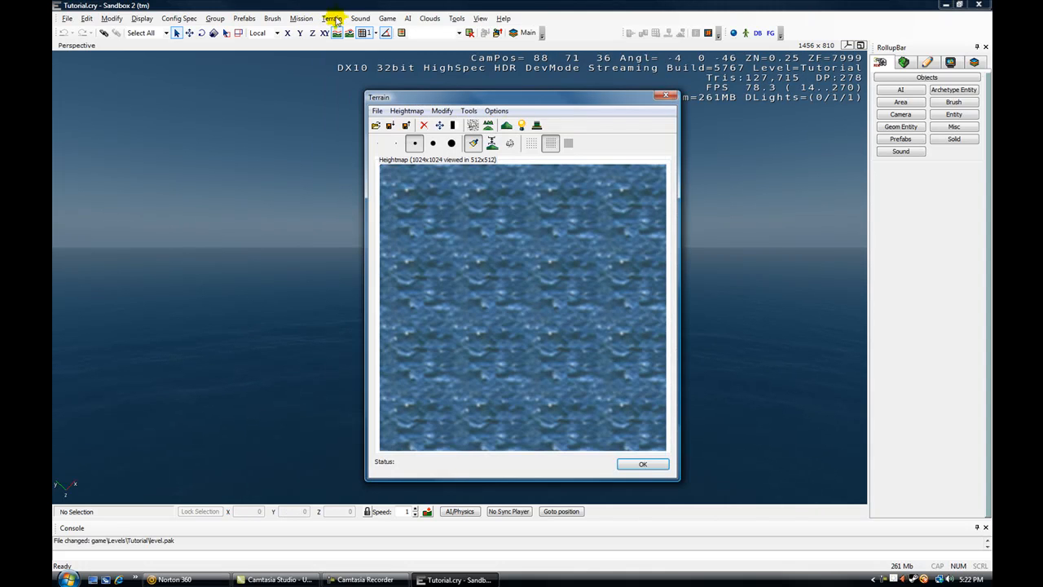
click(668, 97)
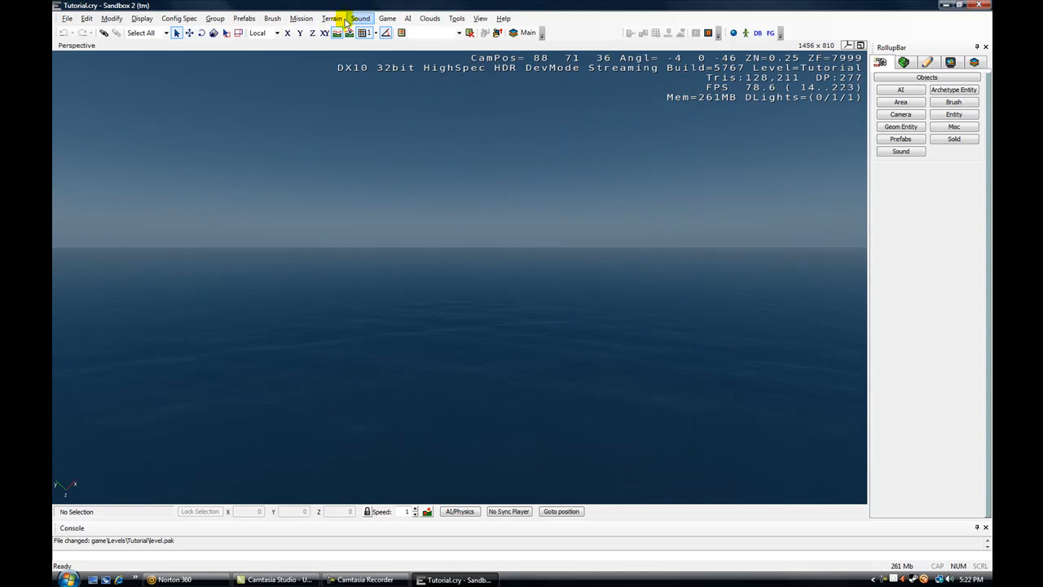
Try painting a large landmass on the terrain heightmap with the very big brush, and erase the heightmap
click(331, 18)
click(340, 31)
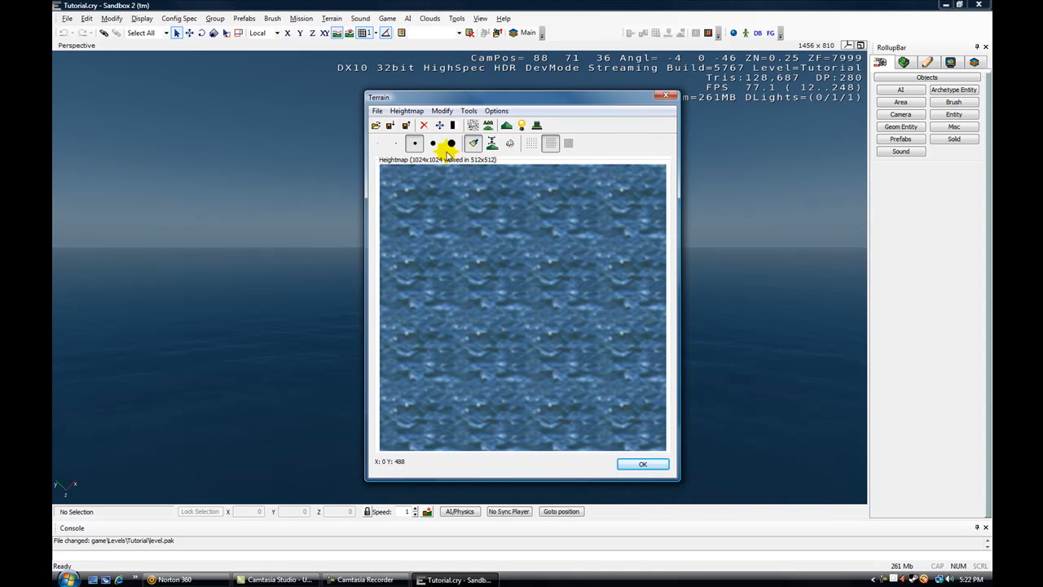
click(451, 145)
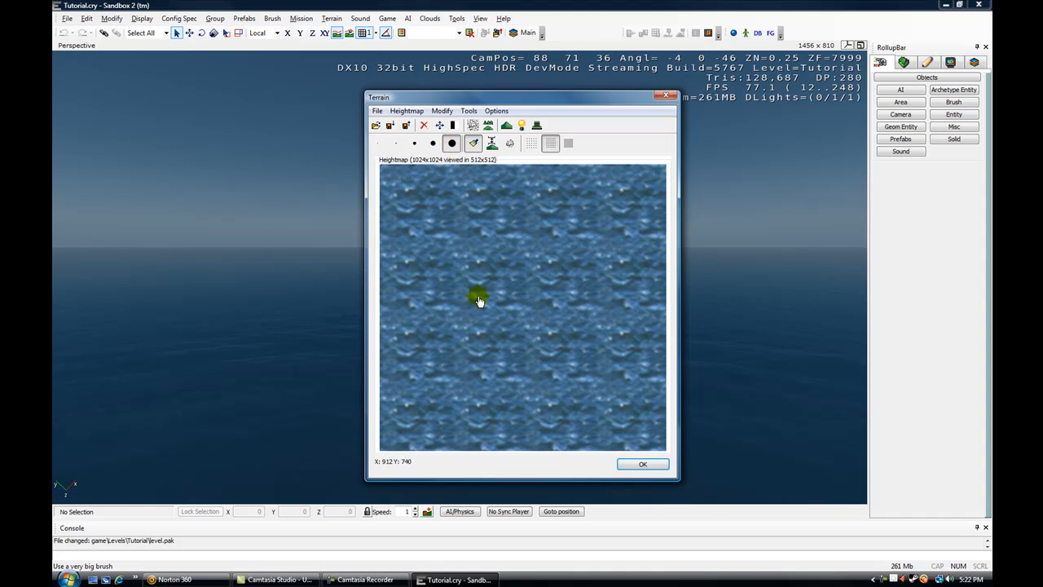
mouse_move(488, 286)
mouse_down()
mouse_move(470, 345)
mouse_move(493, 301)
mouse_move(533, 418)
mouse_move(493, 314)
mouse_move(522, 379)
mouse_up()
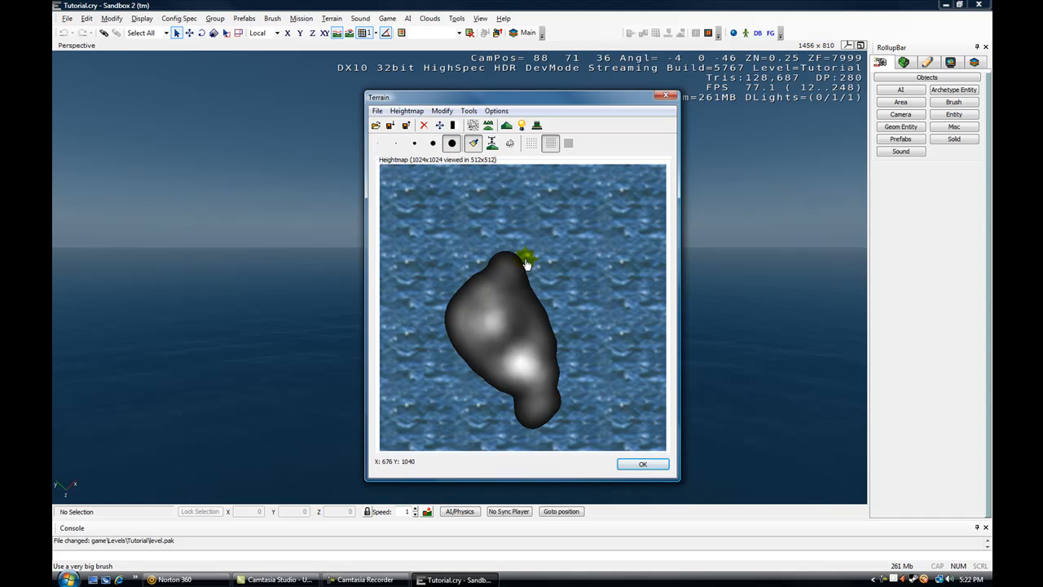
click(423, 126)
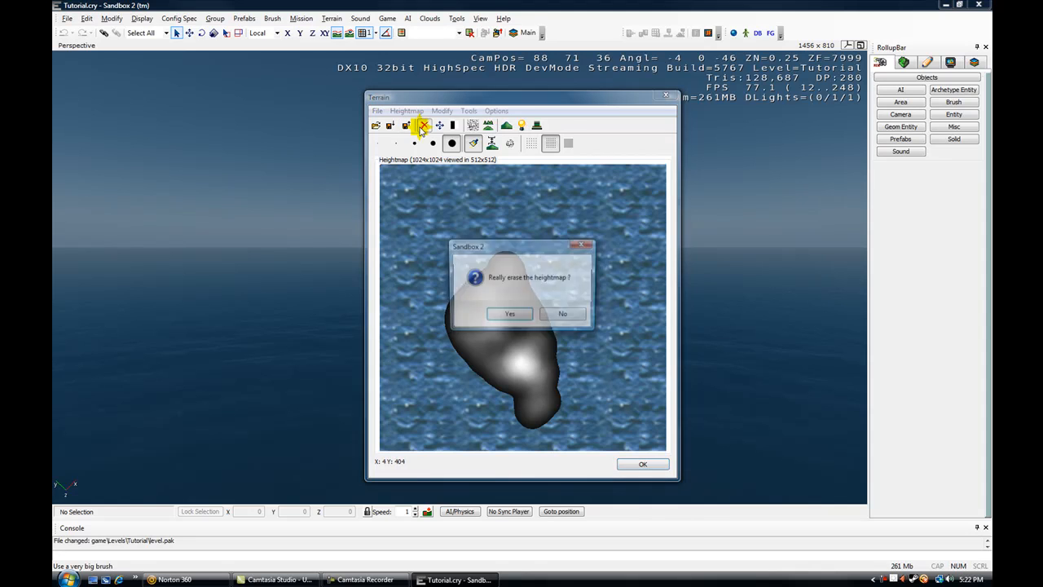
click(513, 315)
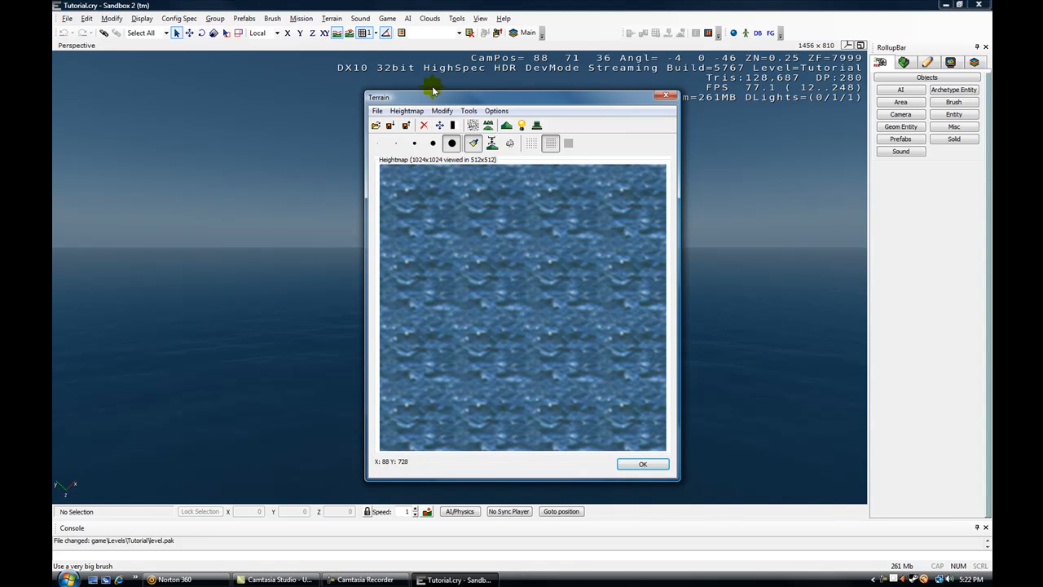
Set the maximum terrain height and paint a small round island near the middle of the heightmap with a medium brush
click(440, 113)
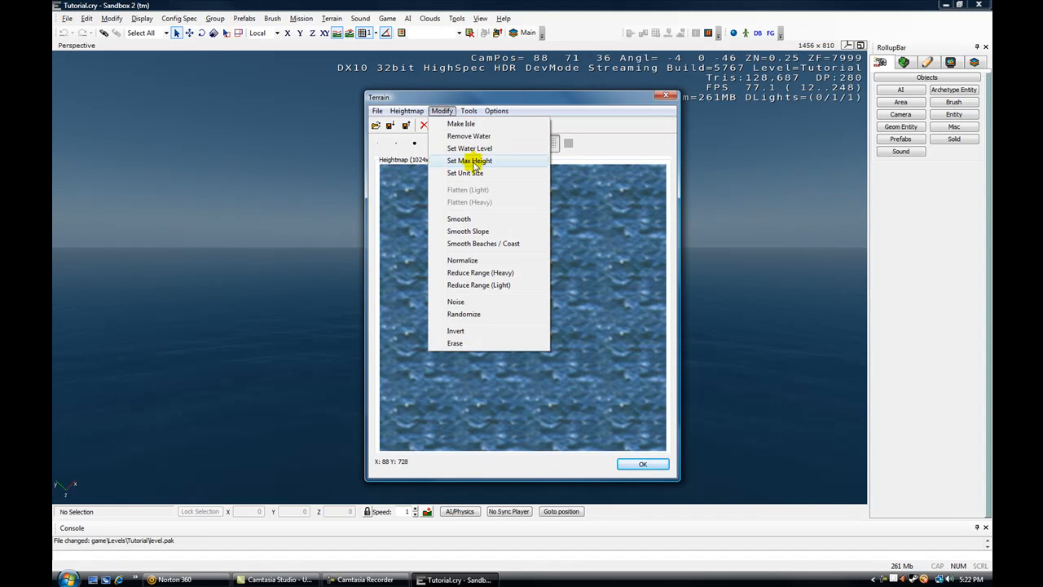
click(473, 159)
double_click(529, 278)
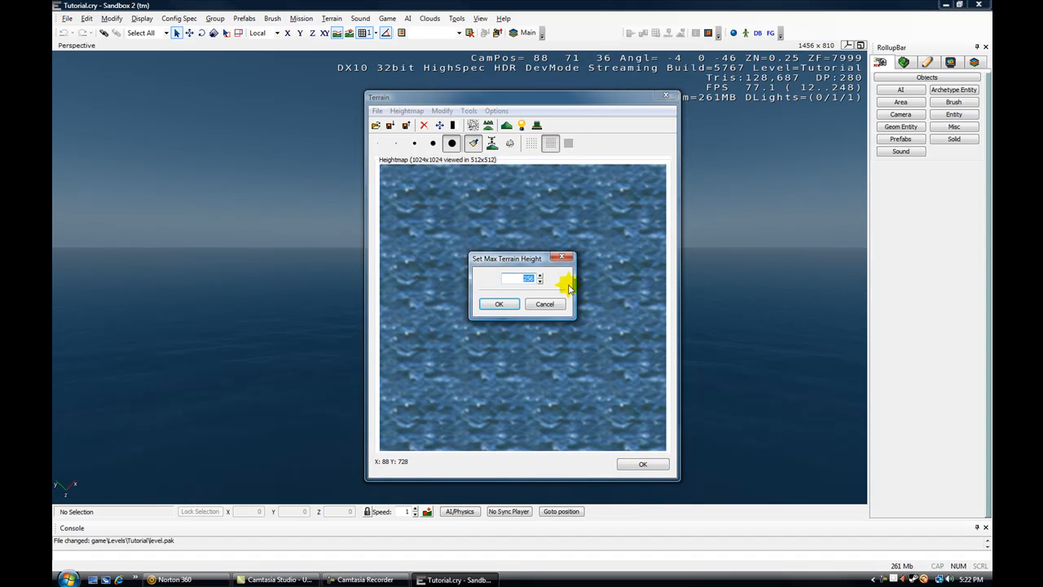
click(498, 304)
click(412, 145)
mouse_move(511, 306)
mouse_down()
mouse_move(497, 324)
mouse_move(510, 295)
mouse_move(510, 326)
mouse_up()
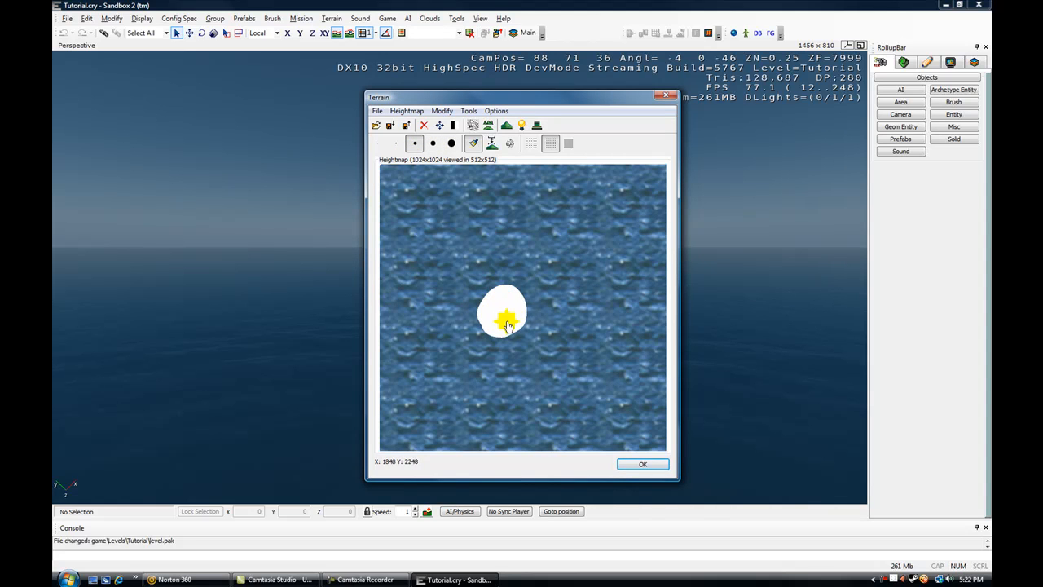
Confirm the water height of the terrain and close the heightmap editor
click(440, 111)
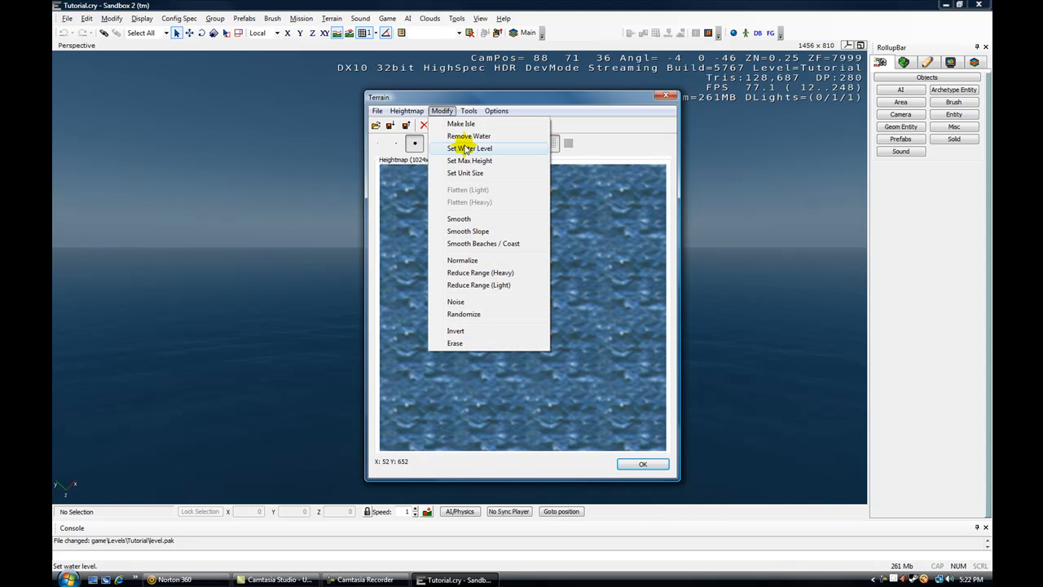
click(463, 149)
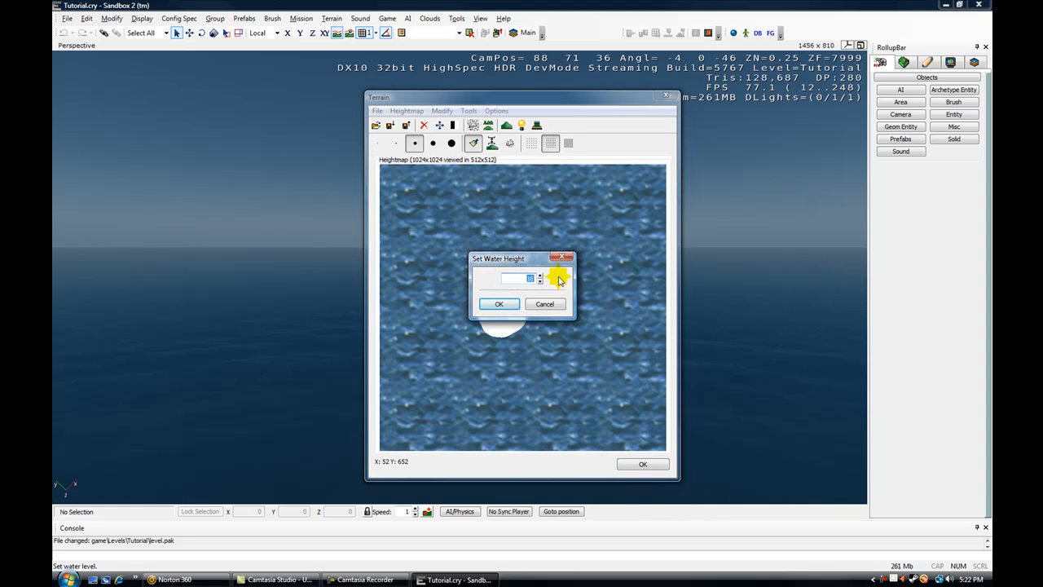
click(497, 304)
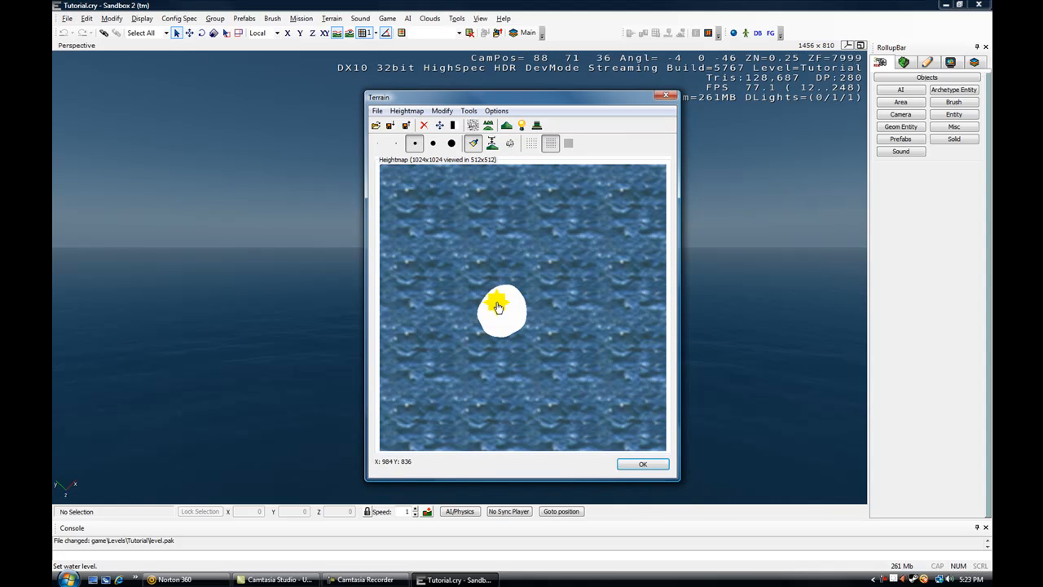
click(629, 464)
Inspect the painted island in the level, including its flat top and coastline
right_drag(584, 377, 584, 377)
key(w)
key(w)
key(w)
mouse_move(584, 378)
right_down()
mouse_move(584, 390)
mouse_move(584, 378)
mouse_move(475, 356)
mouse_move(584, 374)
right_up()
key(w)
key(w)
key(w)
key(w)
key(w)
key(s)
key(s)
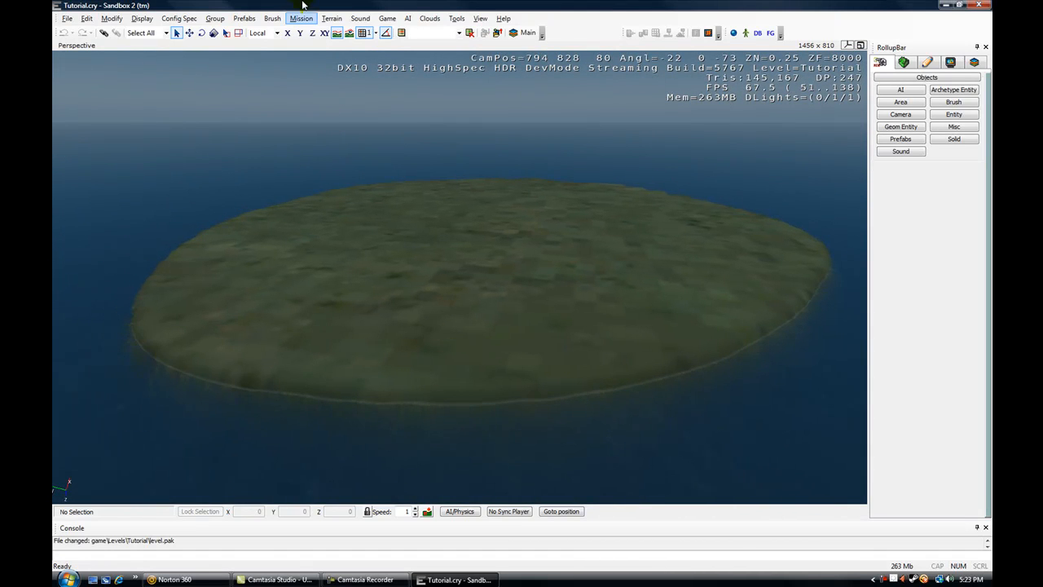
Add a terrain texture layer named Grass in the Terrain Layers Editor and select it
click(325, 19)
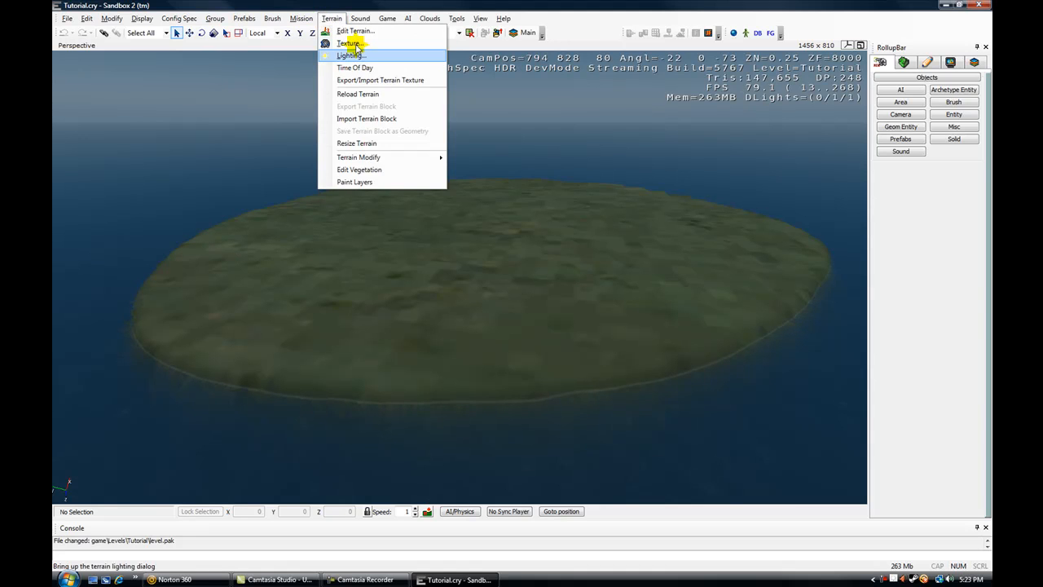
click(349, 42)
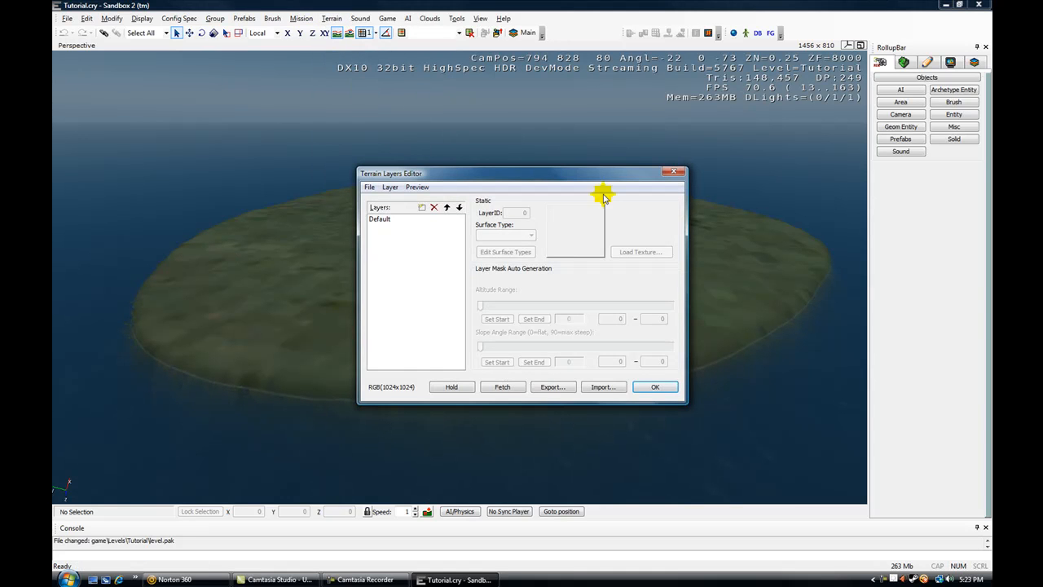
click(421, 208)
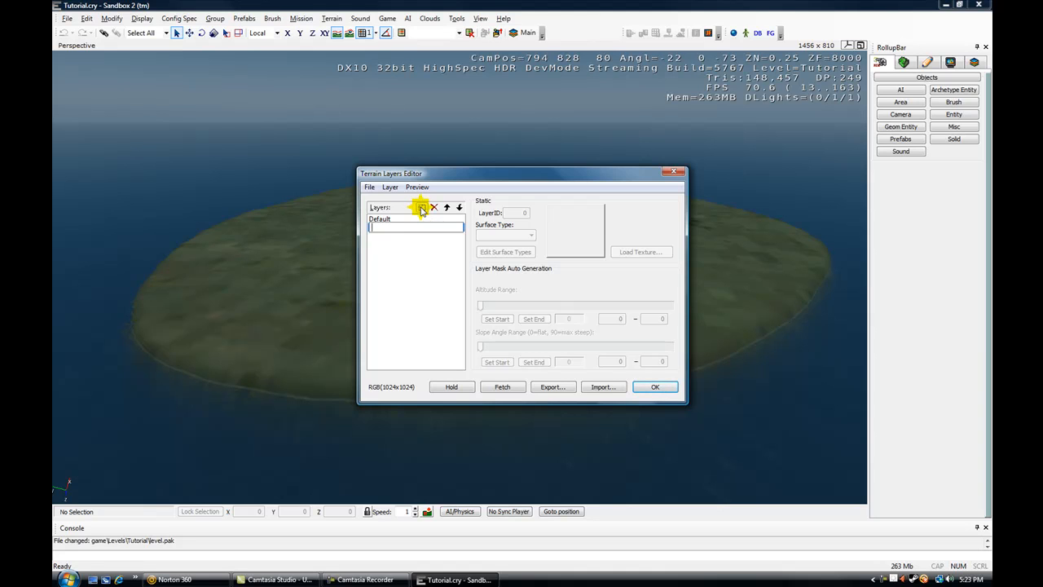
text(Grass)
click(414, 262)
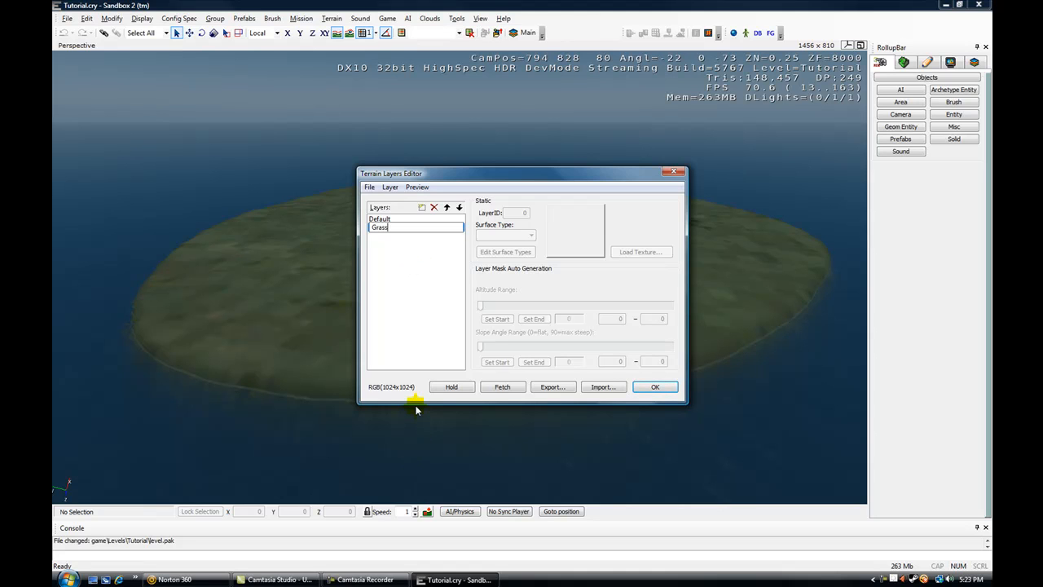
click(404, 257)
click(379, 227)
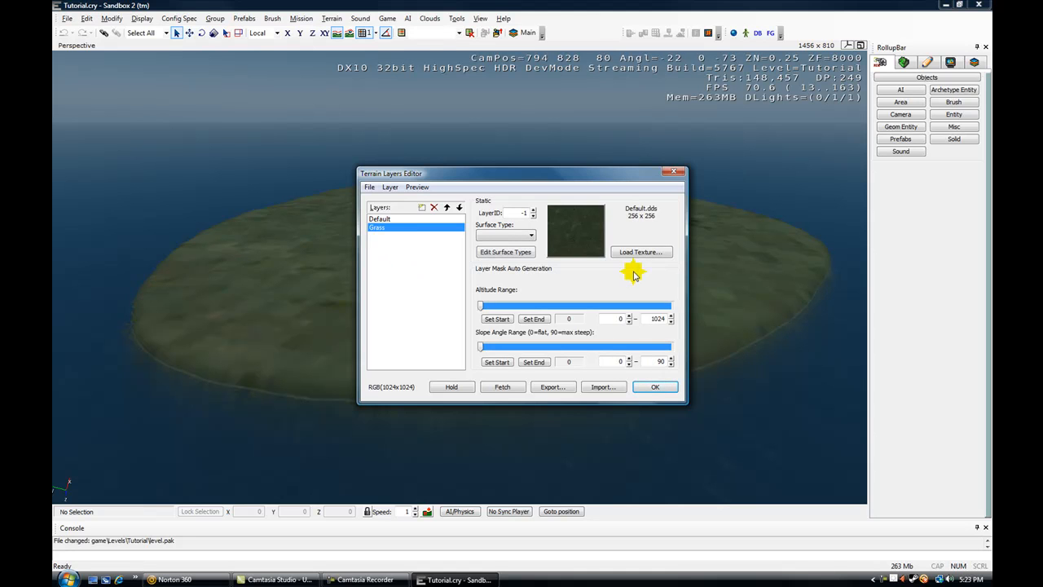
Load the forest_hills.dds terrain texture into the Grass layer
click(635, 253)
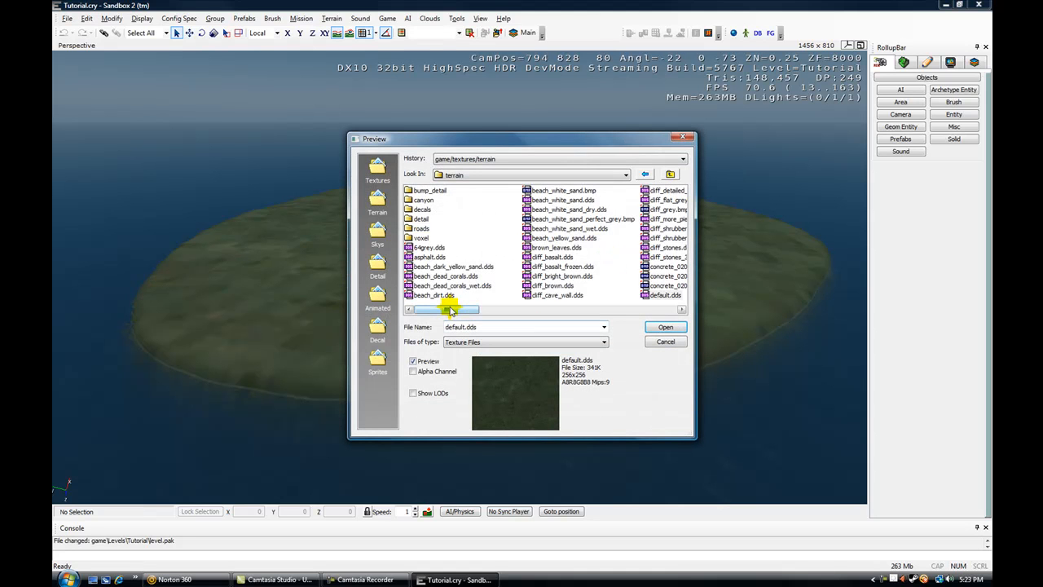
drag(481, 317, 511, 319)
click(557, 219)
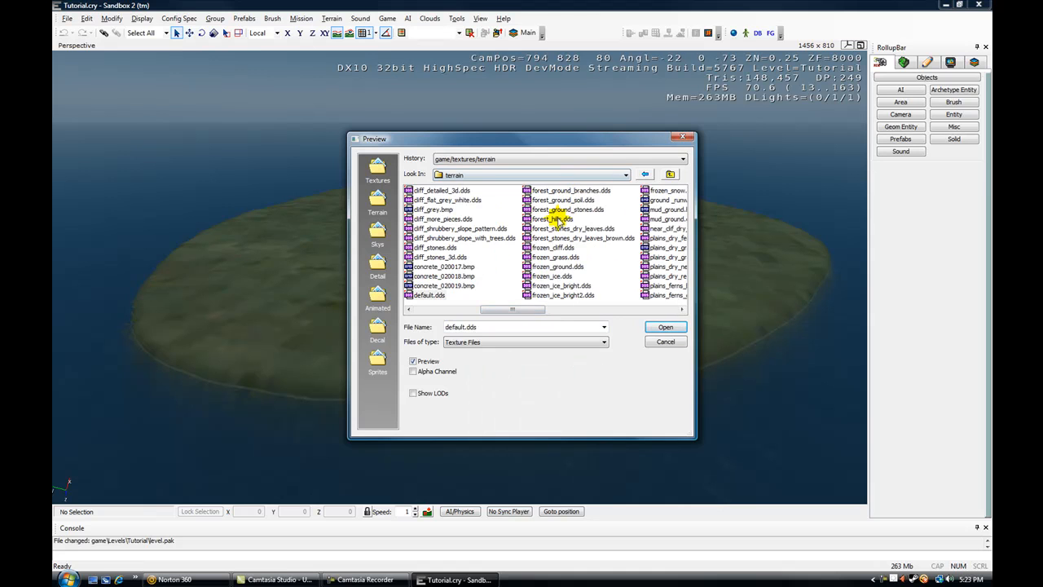
click(656, 328)
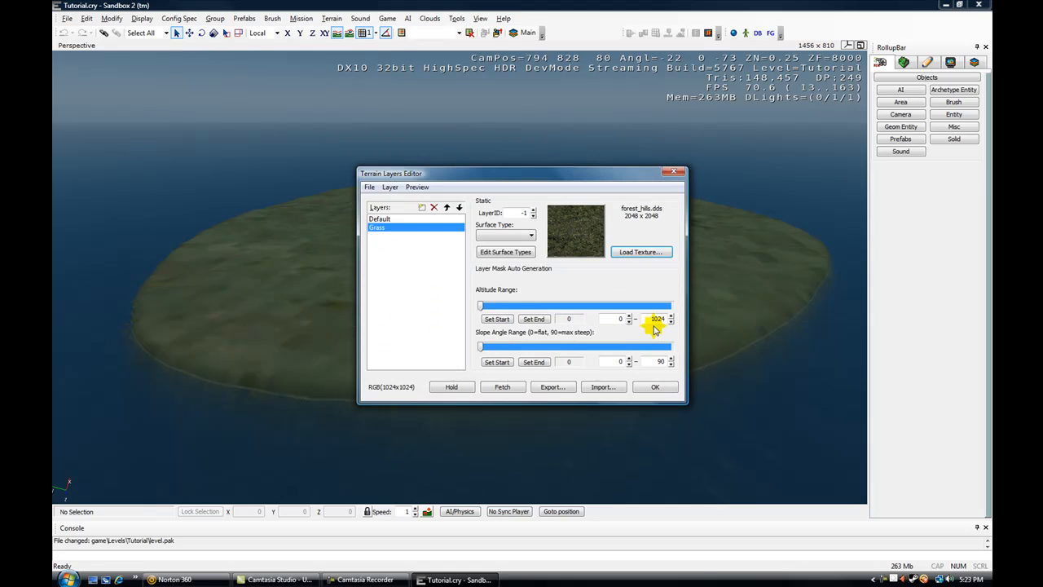
Add a new surface type and rename it Grass
click(494, 254)
click(448, 280)
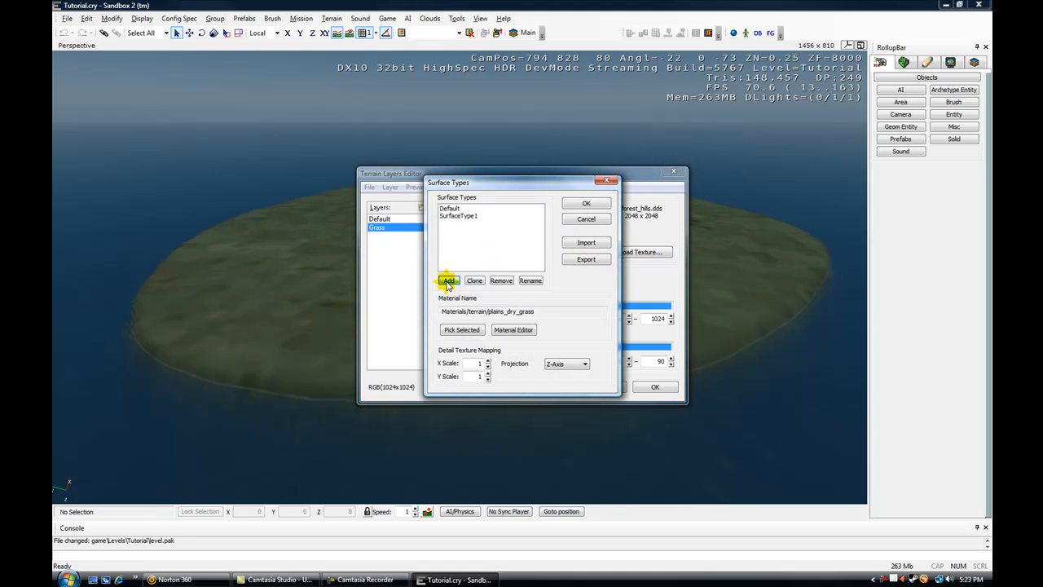
double_click(458, 216)
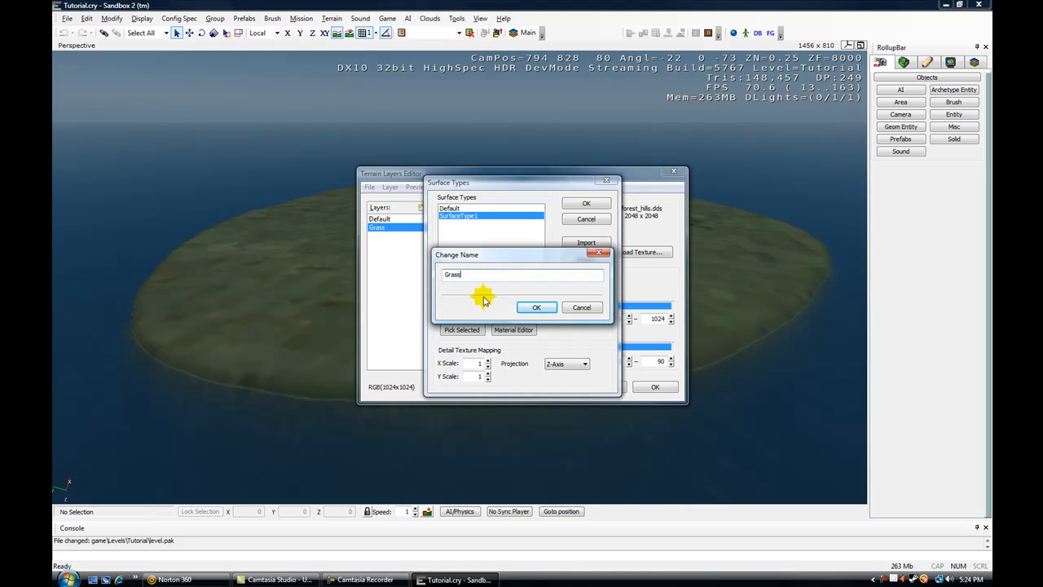
click(536, 308)
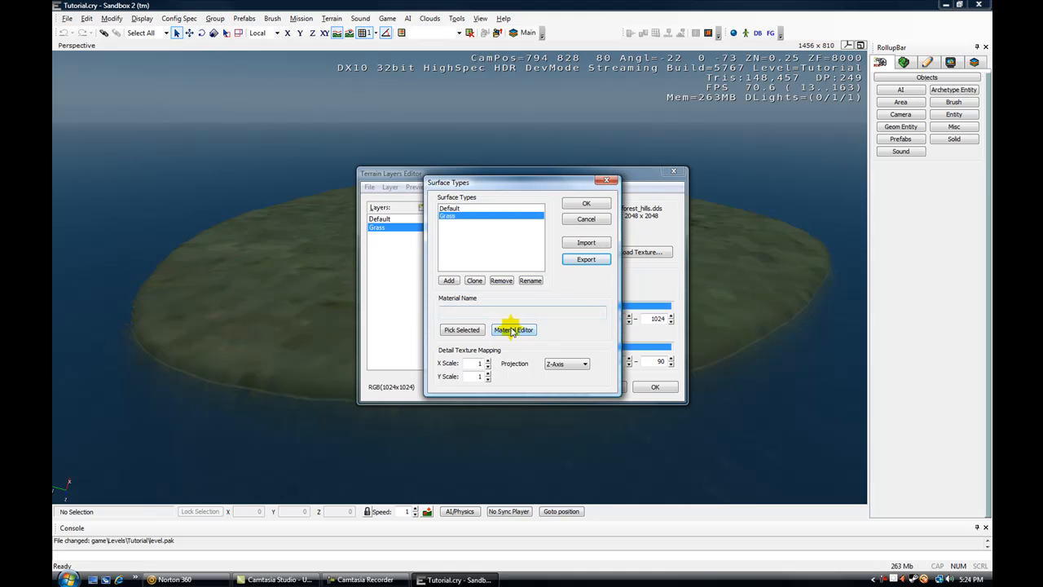
Assign the terrain material forest_ground_leaves from the material library to the Grass surface type
click(511, 331)
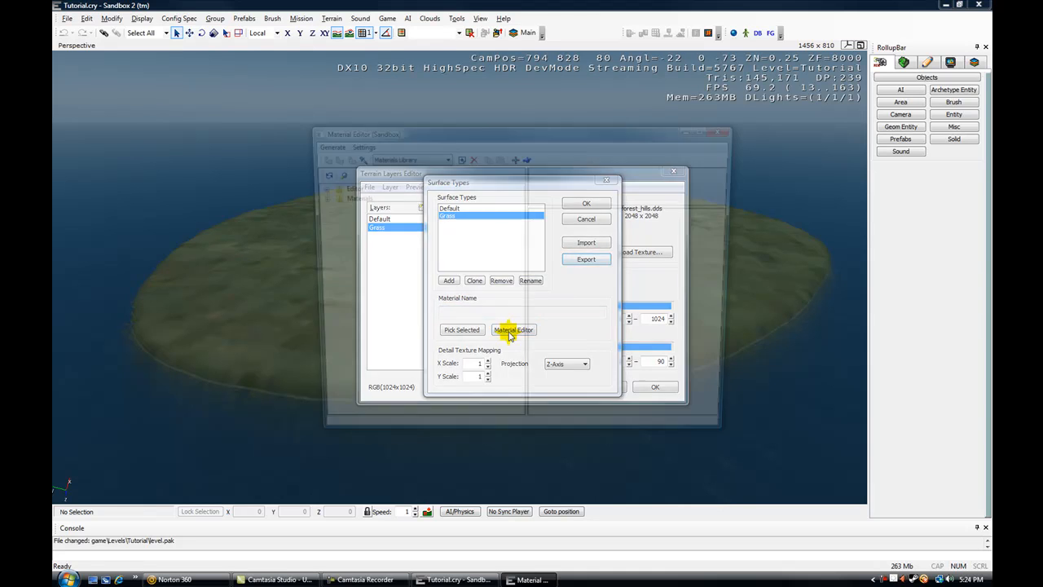
click(317, 197)
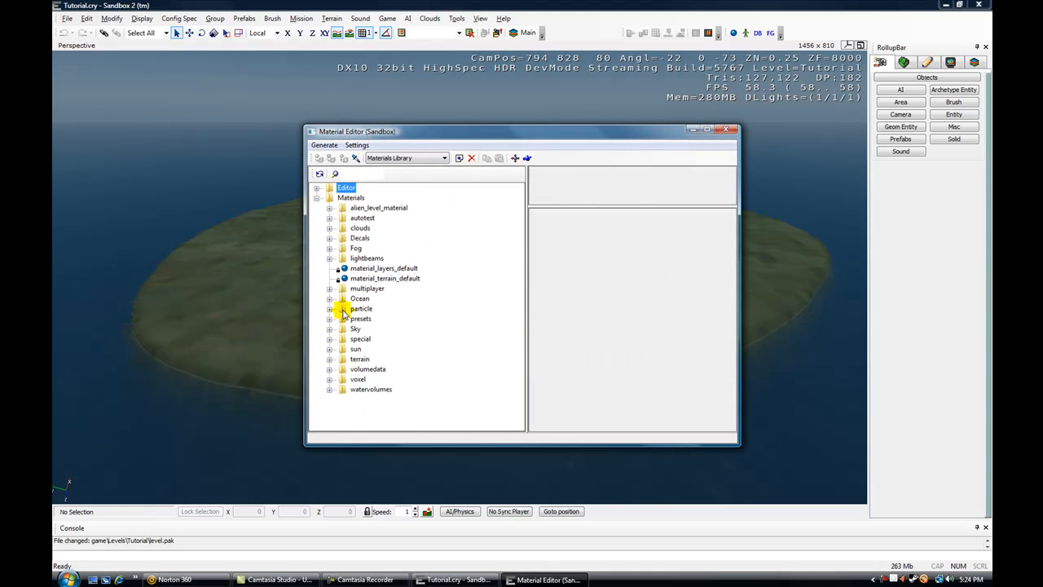
click(329, 359)
drag(519, 217, 519, 222)
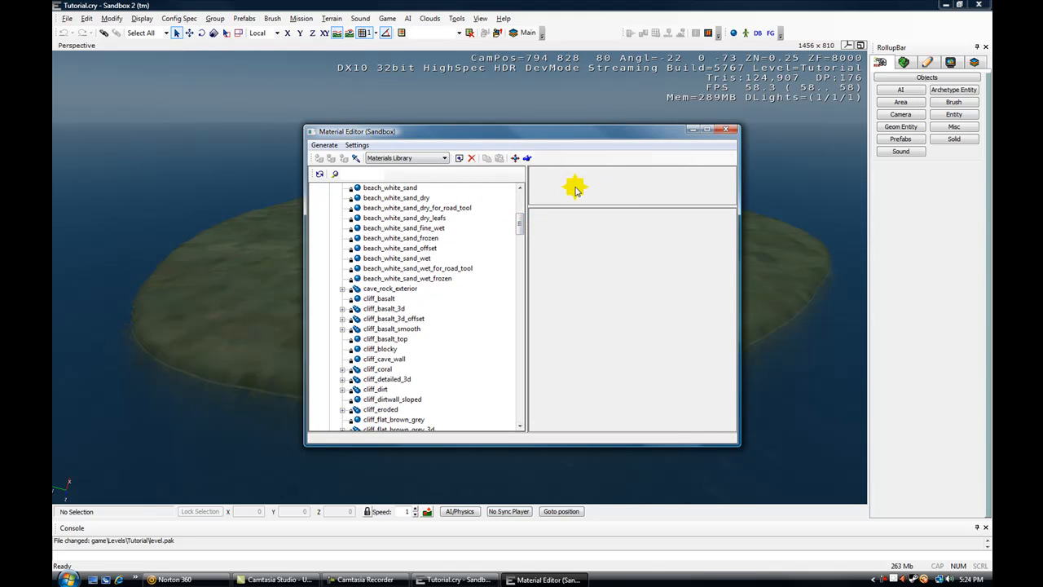
drag(518, 227, 517, 286)
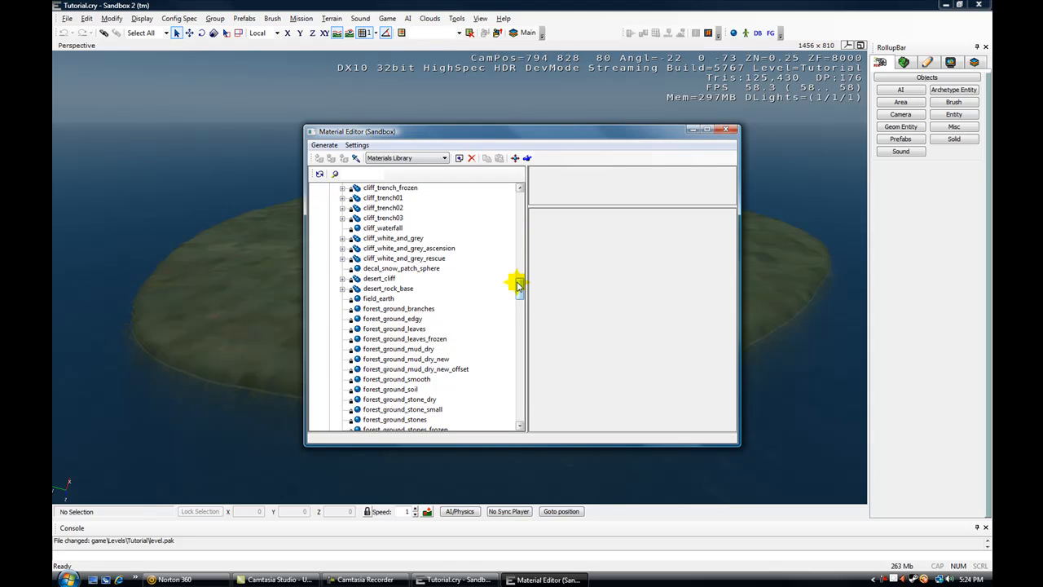
click(392, 329)
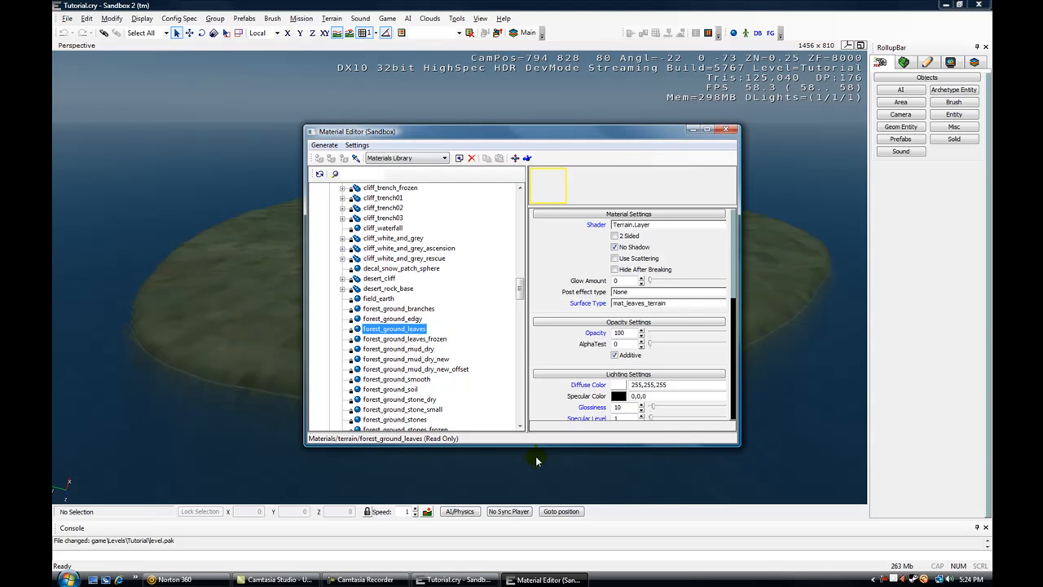
click(724, 132)
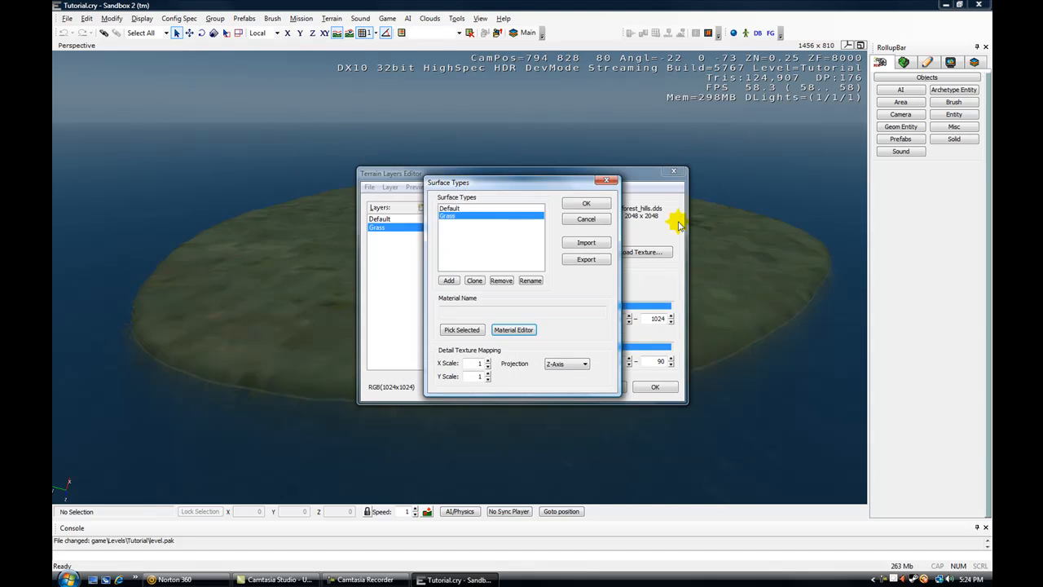
click(459, 330)
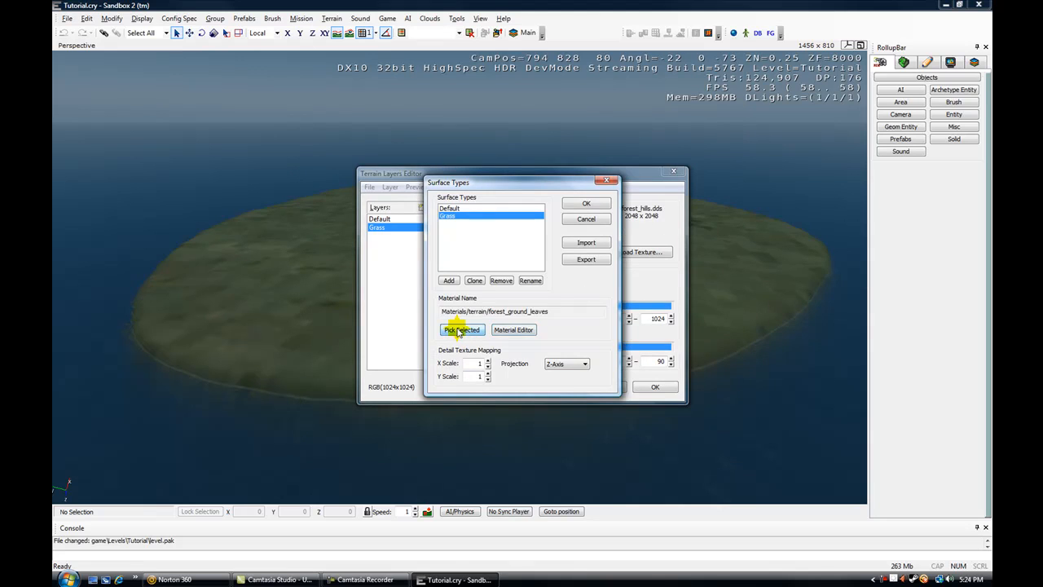
click(585, 203)
Set the Grass layer's surface type to Grass and end its altitude range at 20, then accept the layer settings
click(532, 236)
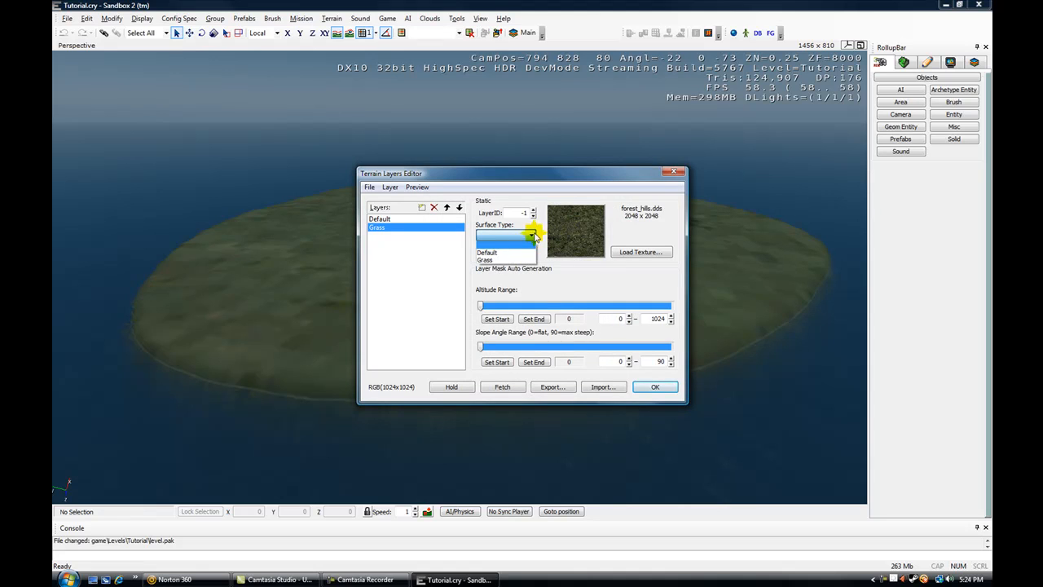
click(486, 260)
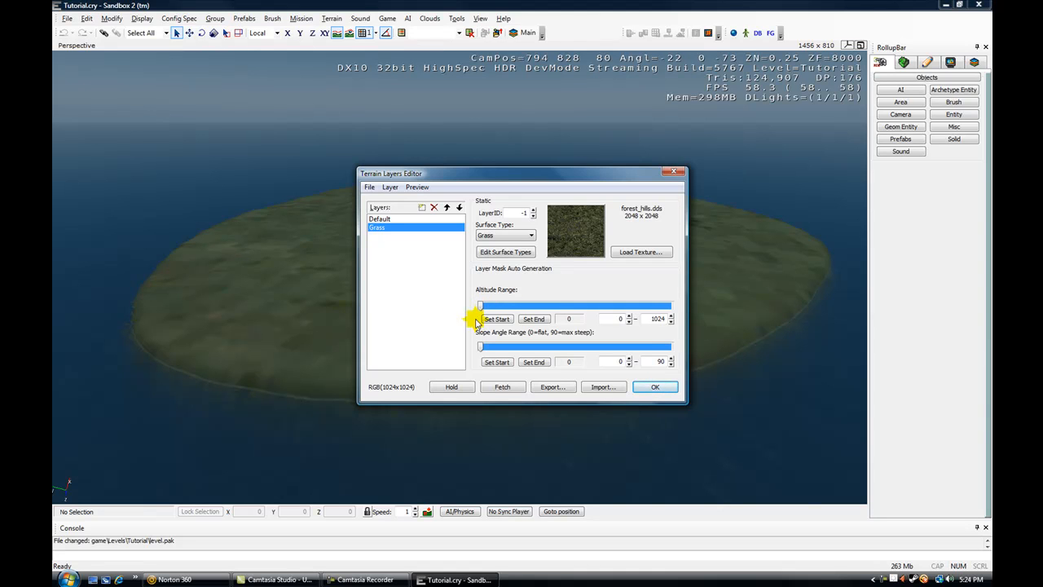
drag(477, 304, 428, 304)
click(534, 318)
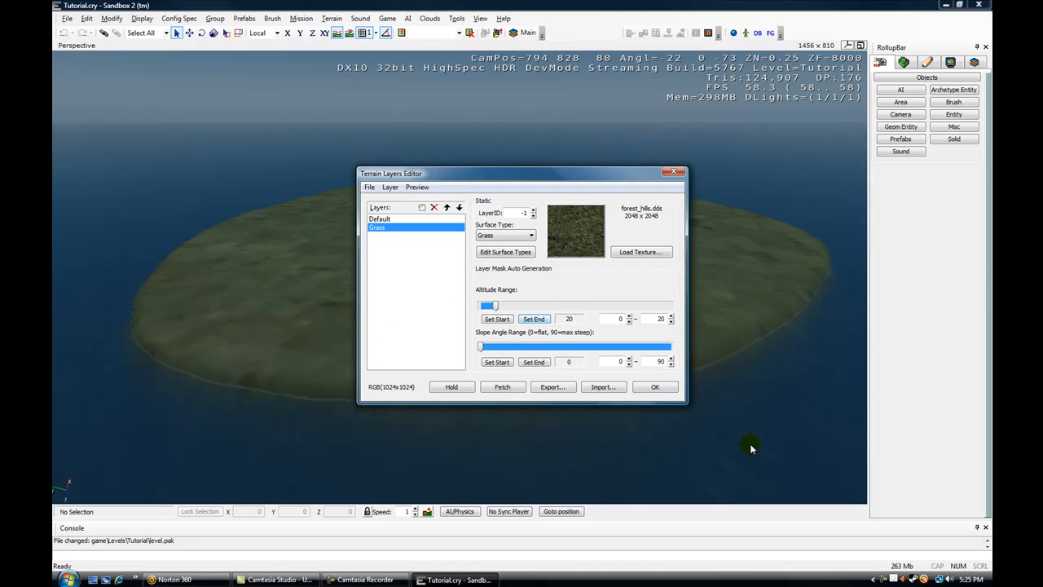
click(655, 387)
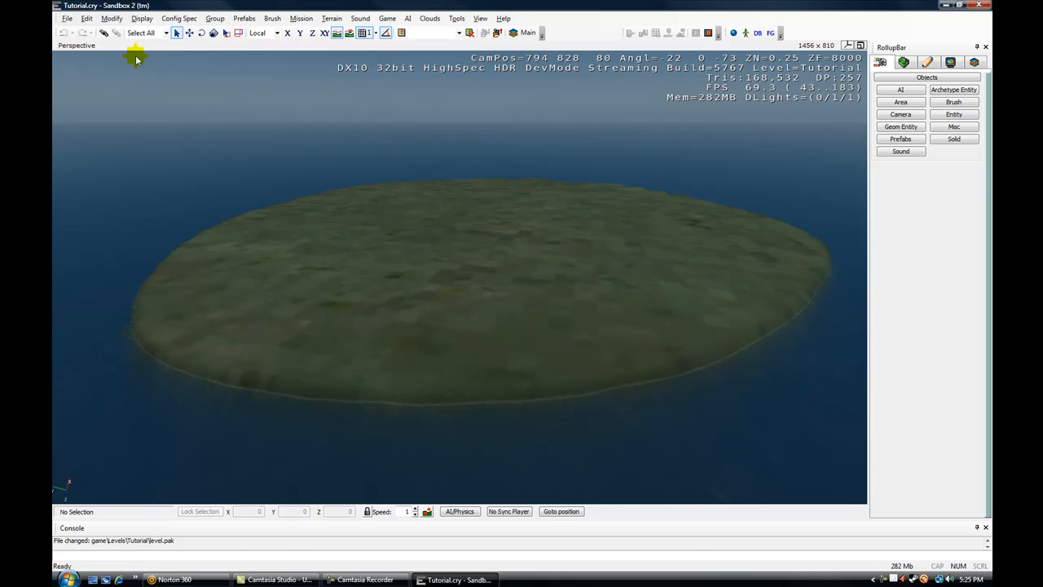
Generate the terrain surface texture at 4096 x 4096
click(66, 18)
click(99, 112)
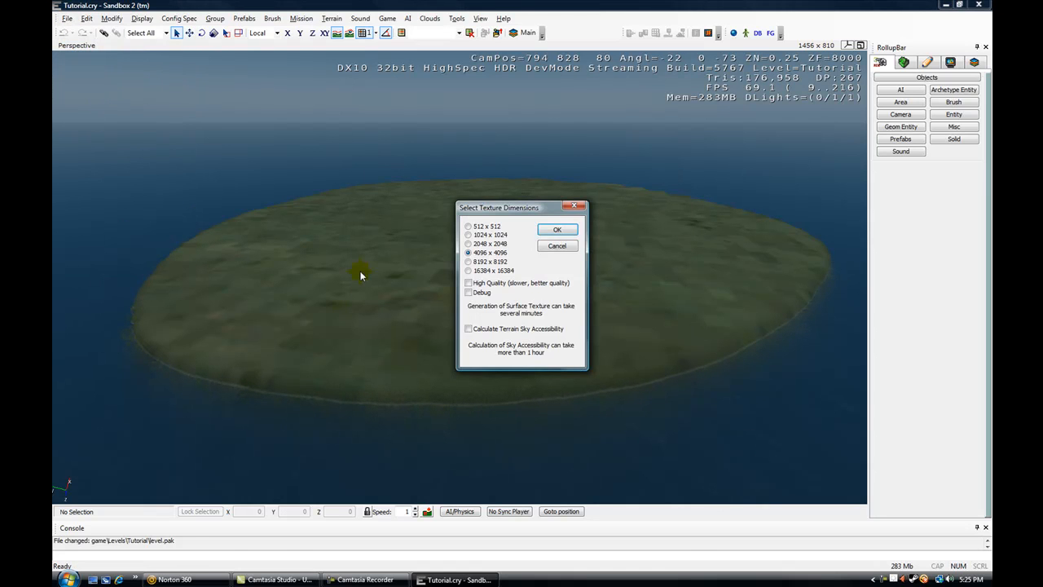
click(544, 229)
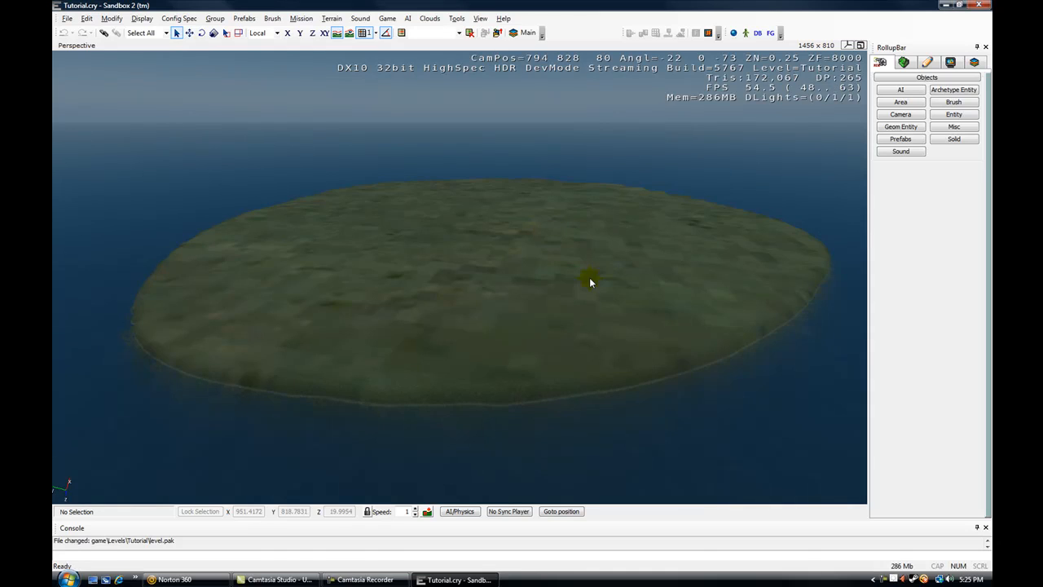
Examine the grass texture on the island's surface and along its shoreline up close
key(w)
right_drag(590, 278, 585, 303)
key(w)
key(s)
key(a)
key(w)
key(w)
key(s)
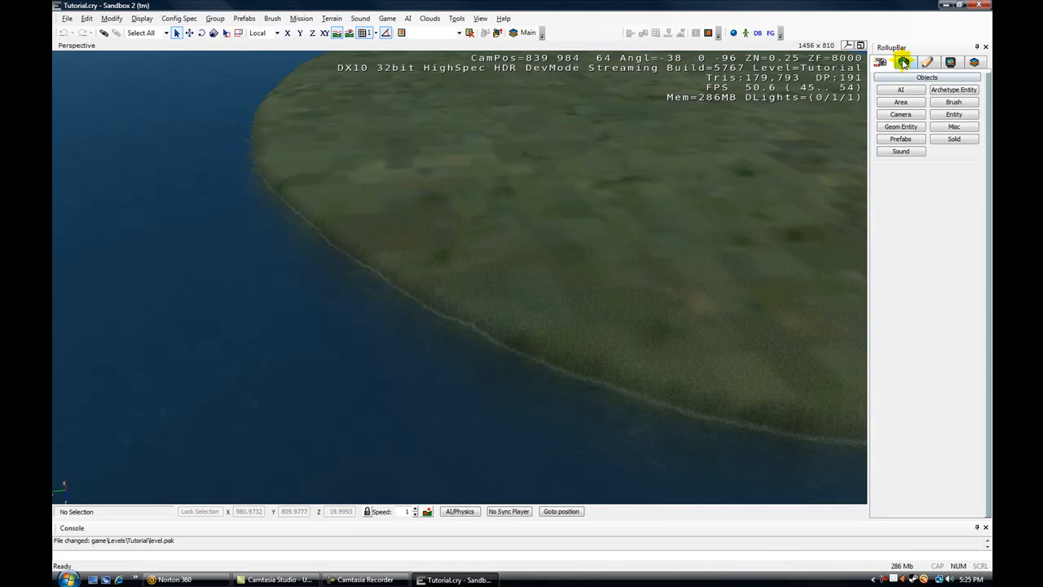
Set up the terrain modify brush as Smooth with an outside radius of about 31.6 and a hardness of 1
click(902, 64)
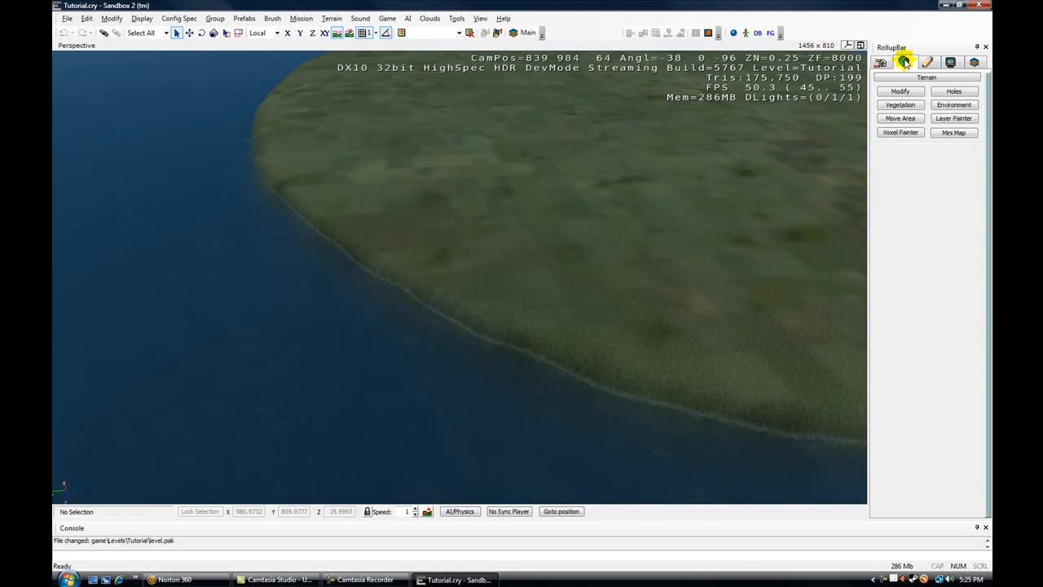
click(900, 91)
click(971, 175)
click(928, 193)
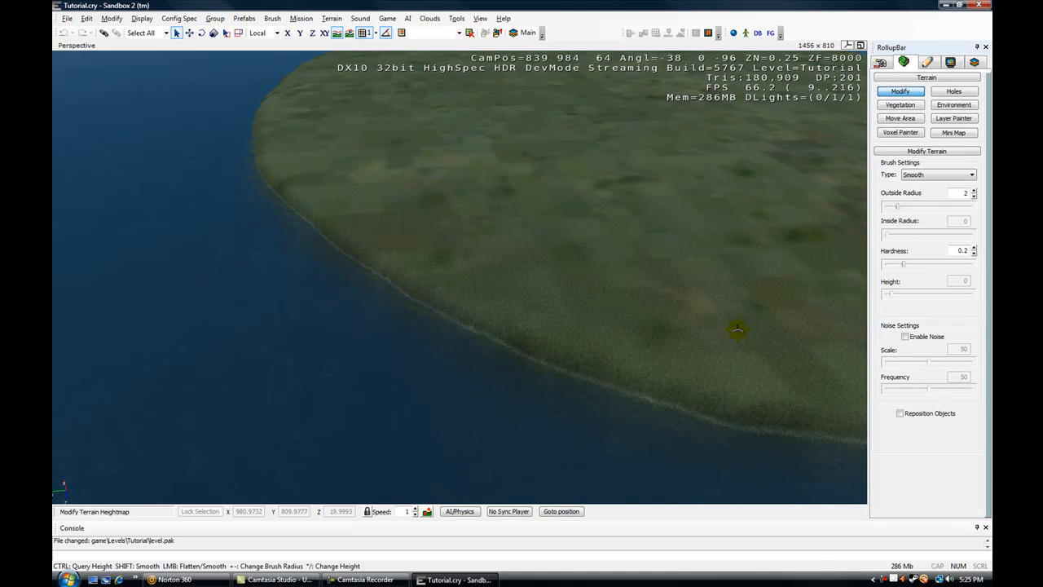
drag(900, 209, 940, 205)
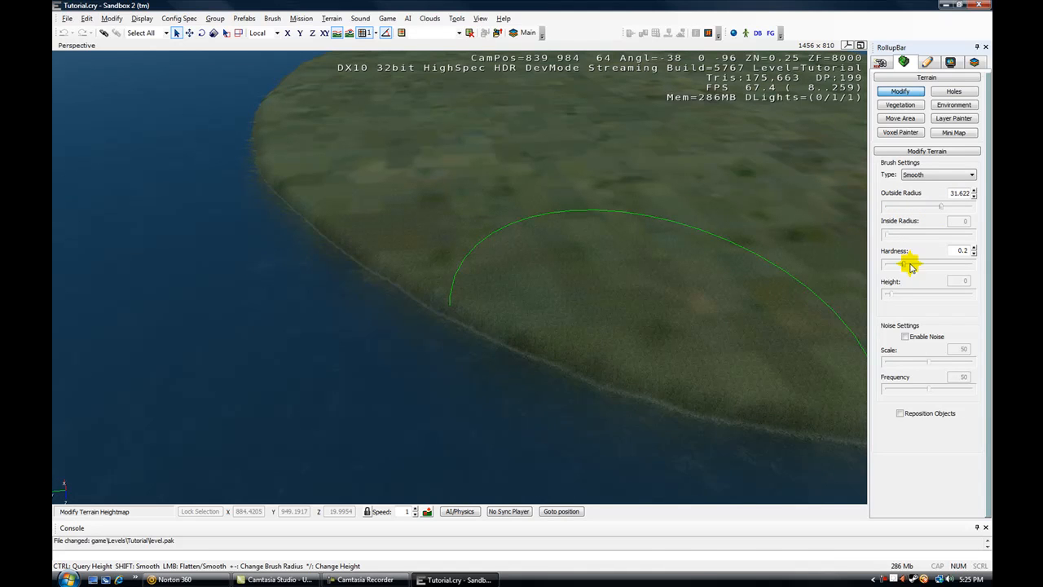
drag(904, 265, 984, 280)
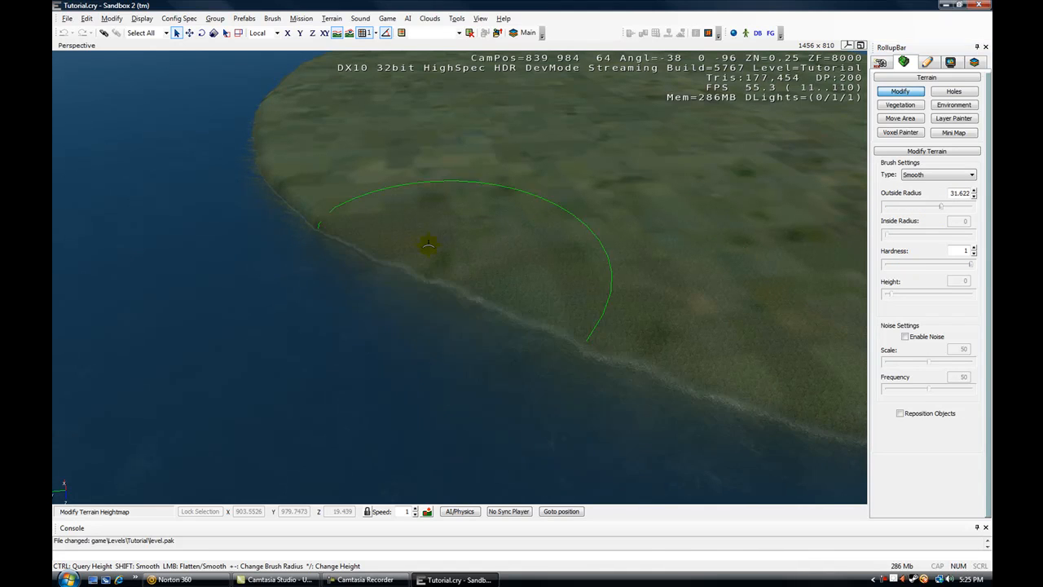
Smooth the island's steep edge into the water with the terrain brush all the way around the coastline
key(s)
key(d)
right_drag(570, 305, 689, 321)
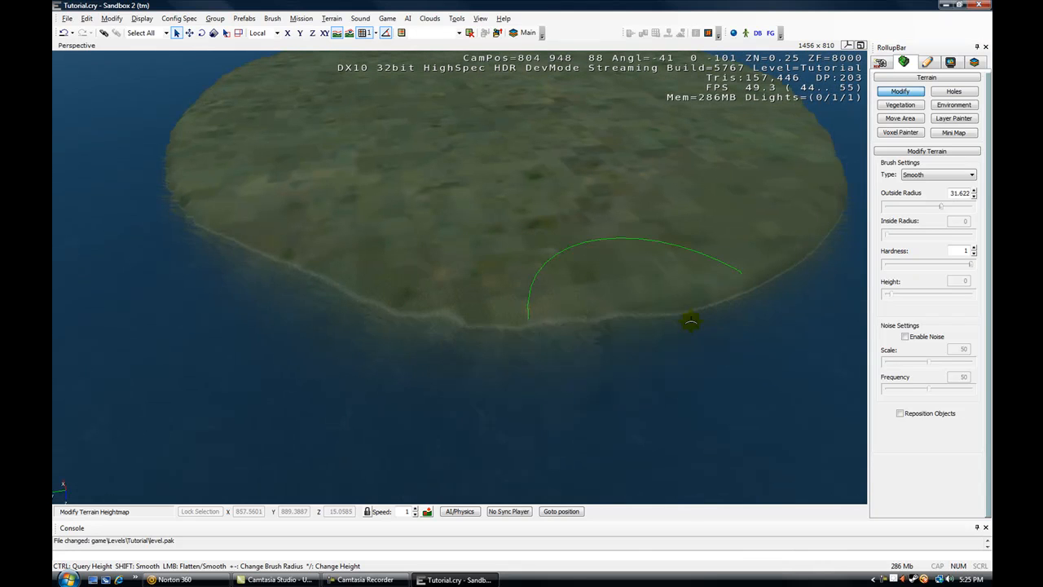
key(d)
right_drag(521, 304, 565, 314)
key(s)
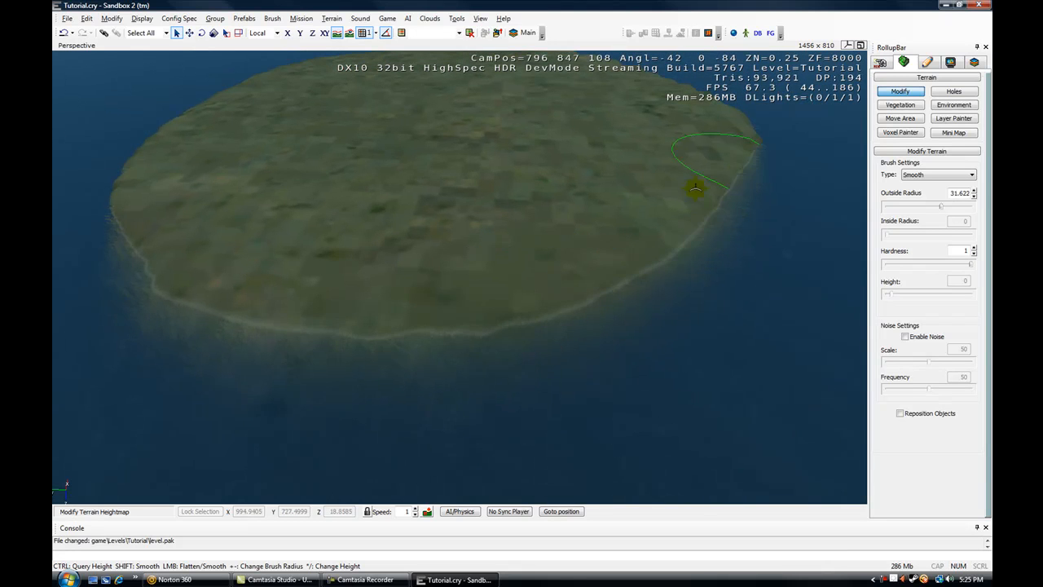
key(d)
key(w)
right_drag(422, 303, 487, 410)
key(w)
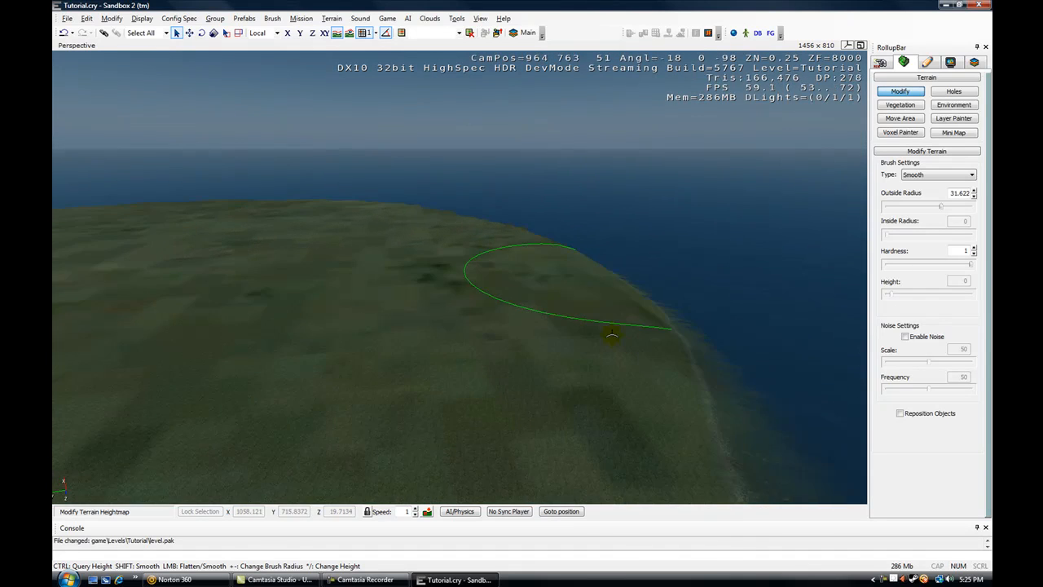
right_drag(612, 333, 574, 406)
middle_drag(575, 406, 549, 380)
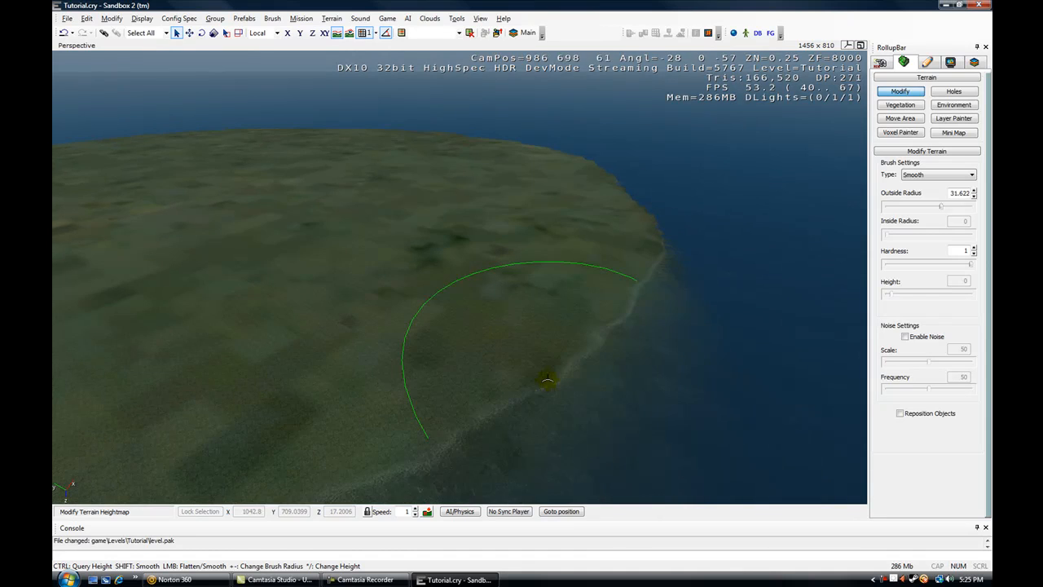
right_drag(470, 365, 453, 358)
key(d)
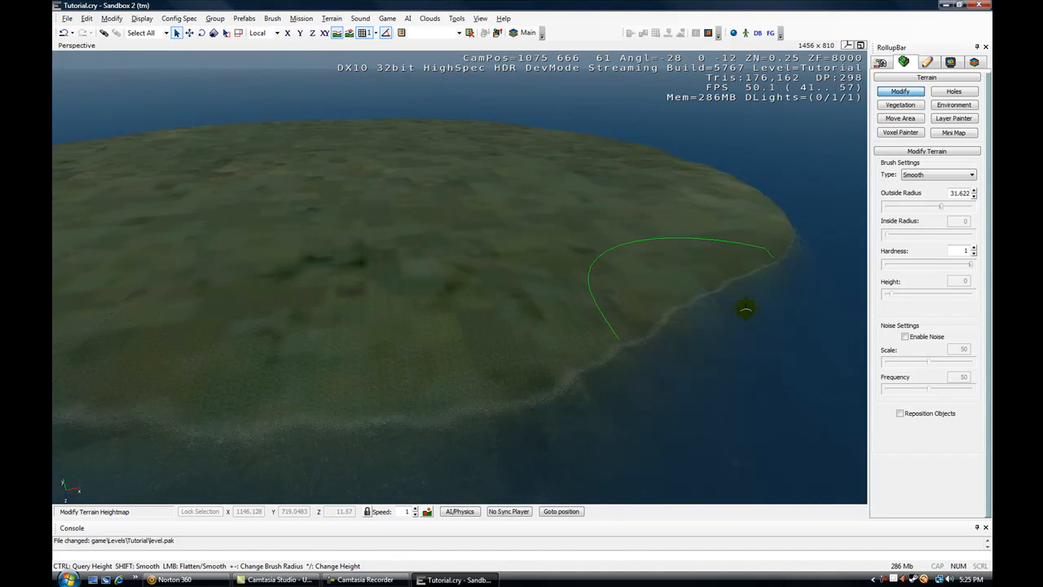
key(d)
right_drag(279, 358, 314, 335)
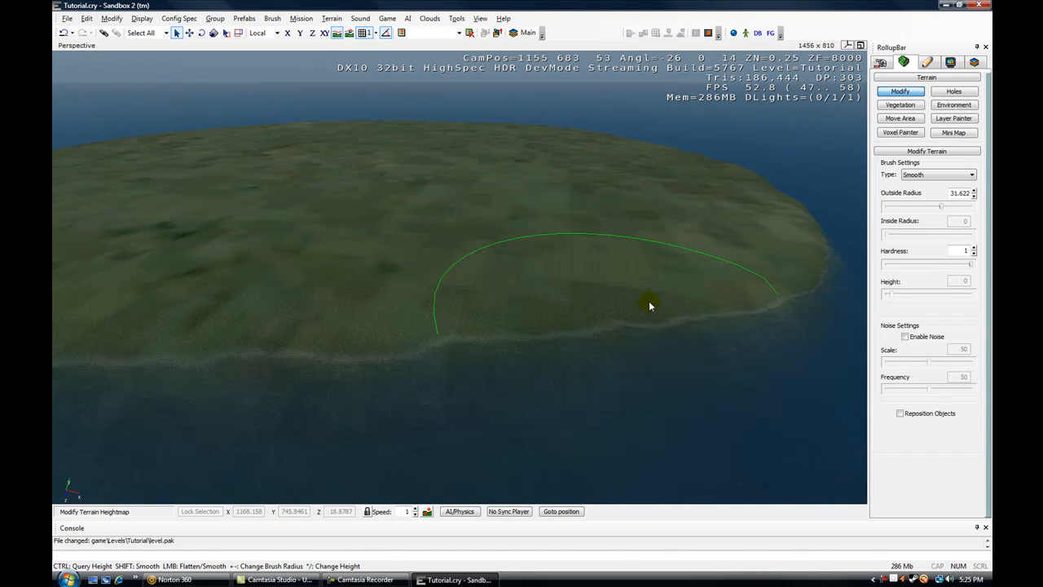
right_drag(648, 303, 769, 335)
key(d)
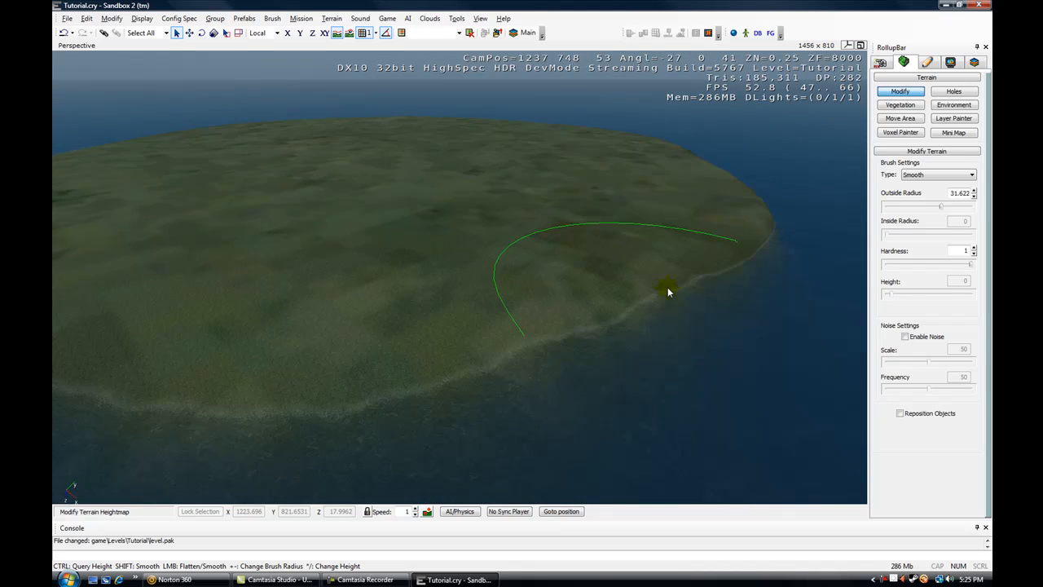
right_drag(668, 291, 635, 251)
key(d)
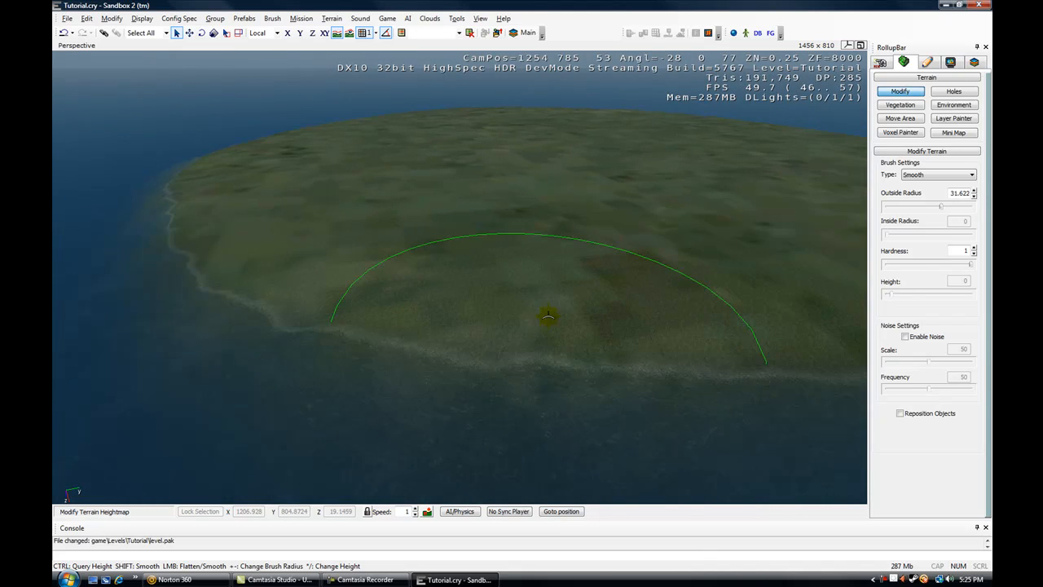
key(d)
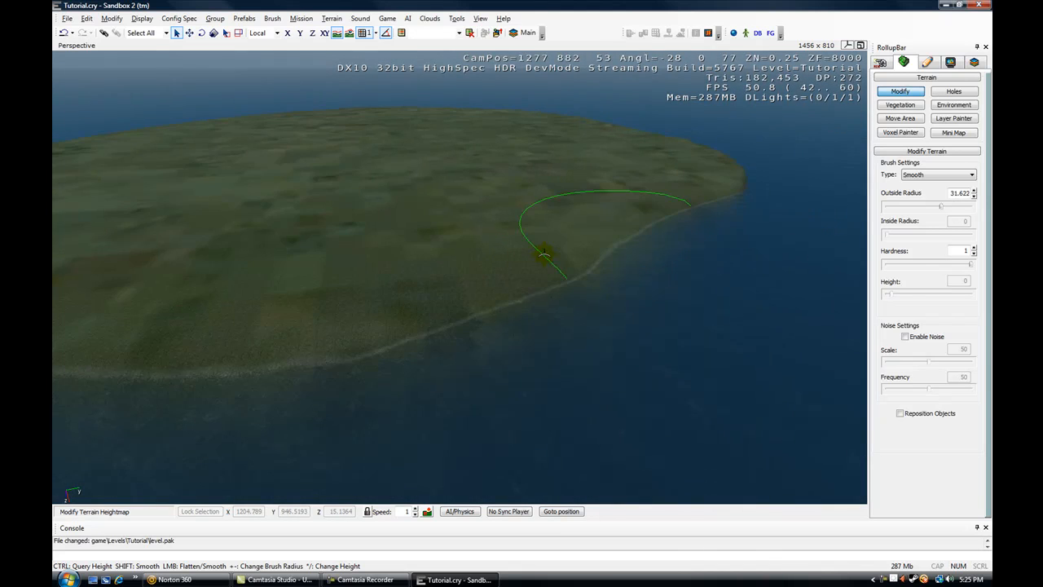
right_drag(312, 321, 315, 326)
key(d)
key(w)
mouse_move(597, 275)
right_down()
mouse_move(570, 233)
mouse_move(547, 240)
mouse_move(546, 261)
mouse_move(516, 266)
right_up()
key(w)
key(d)
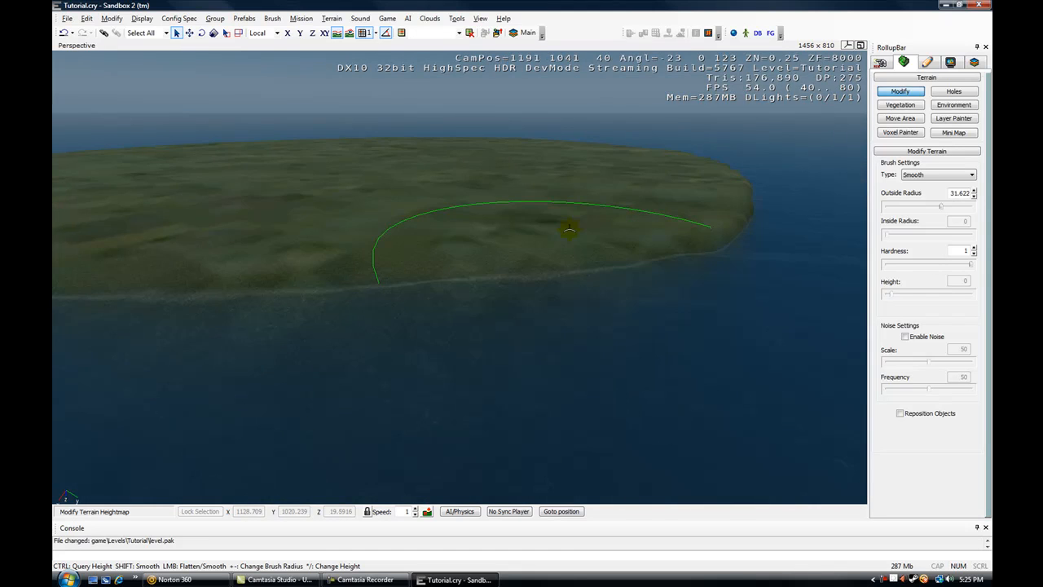
key(s)
mouse_move(634, 194)
right_down()
mouse_move(612, 187)
mouse_move(497, 240)
mouse_move(337, 226)
right_up()
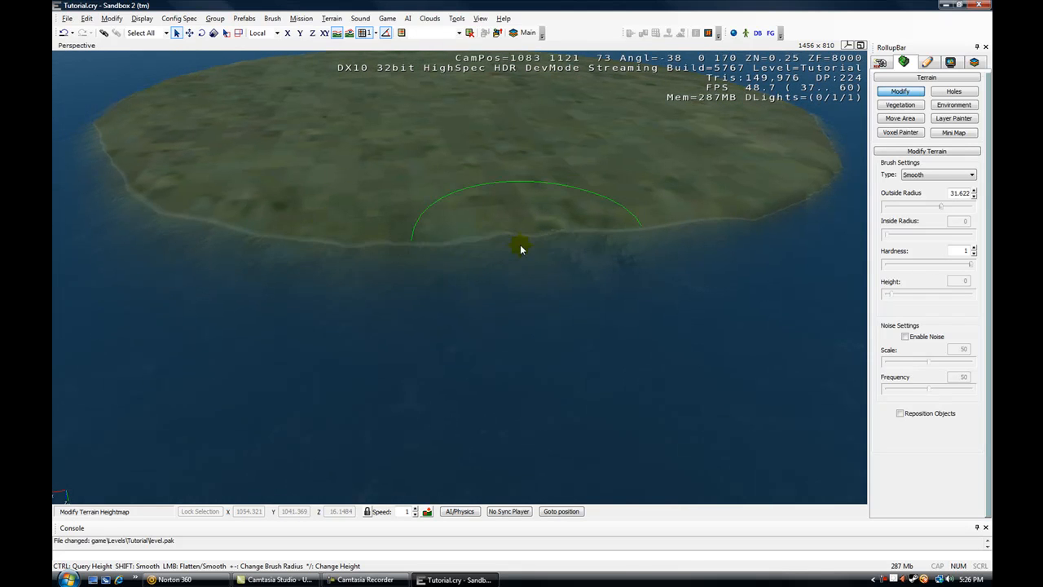
key(d)
key(w)
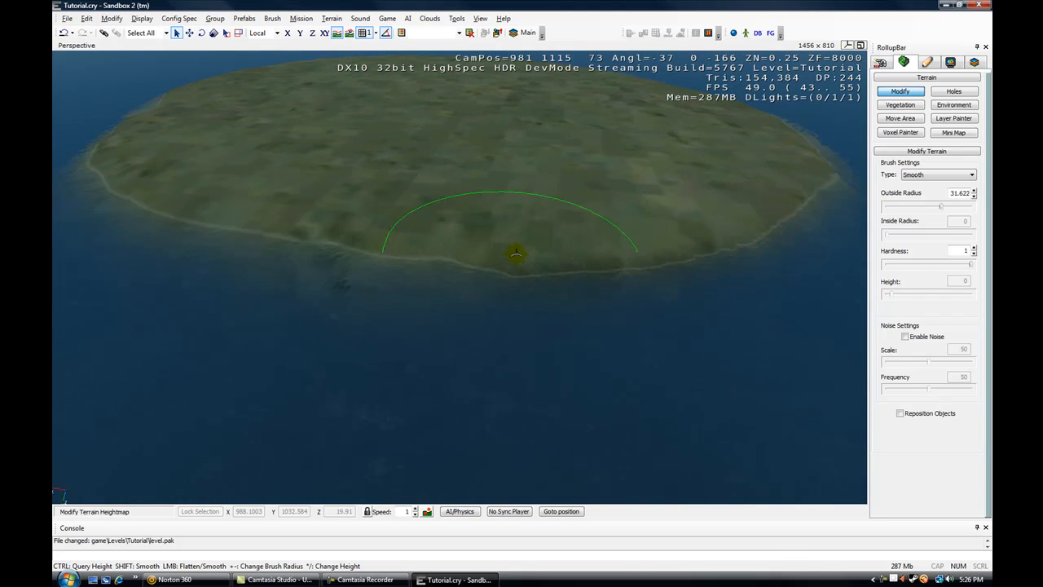
right_drag(517, 251, 396, 233)
key(s)
mouse_move(820, 247)
right_down()
mouse_move(752, 219)
mouse_move(637, 262)
mouse_move(700, 167)
right_up()
key(s)
right_drag(350, 258, 790, 88)
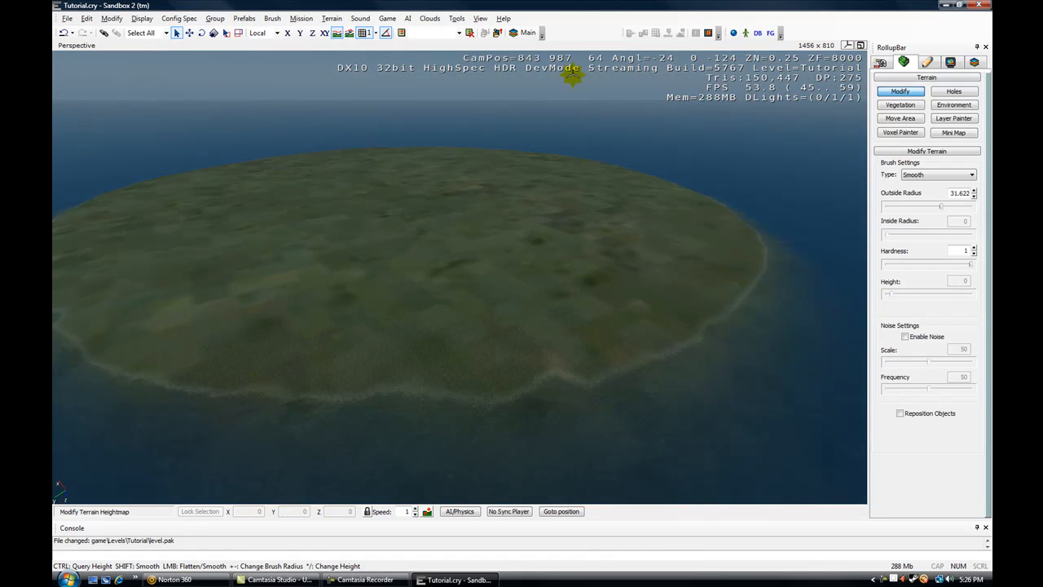
click(176, 32)
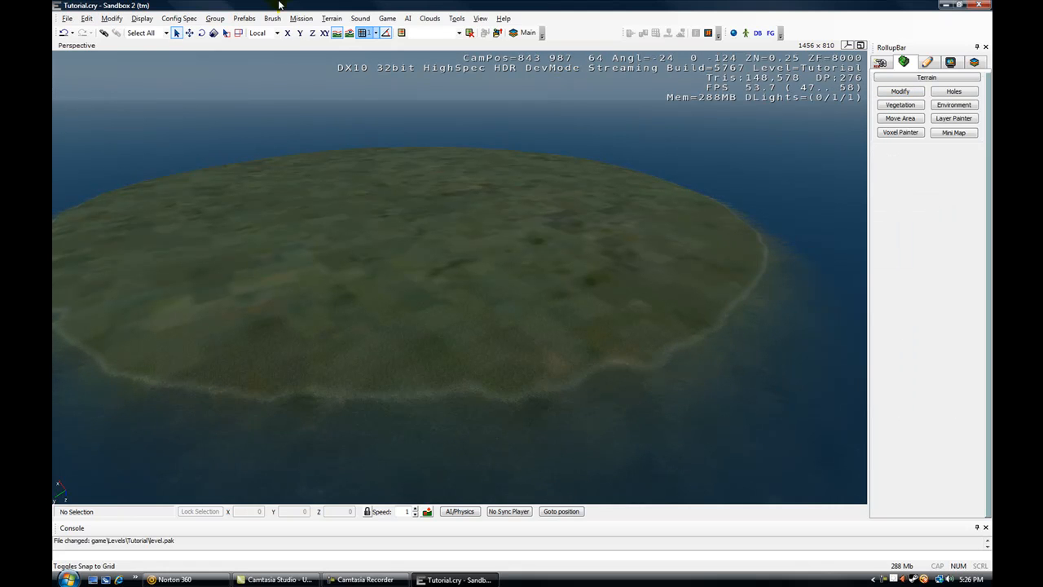
Add another terrain texture layer named Sand in the Terrain Layers Editor
click(331, 18)
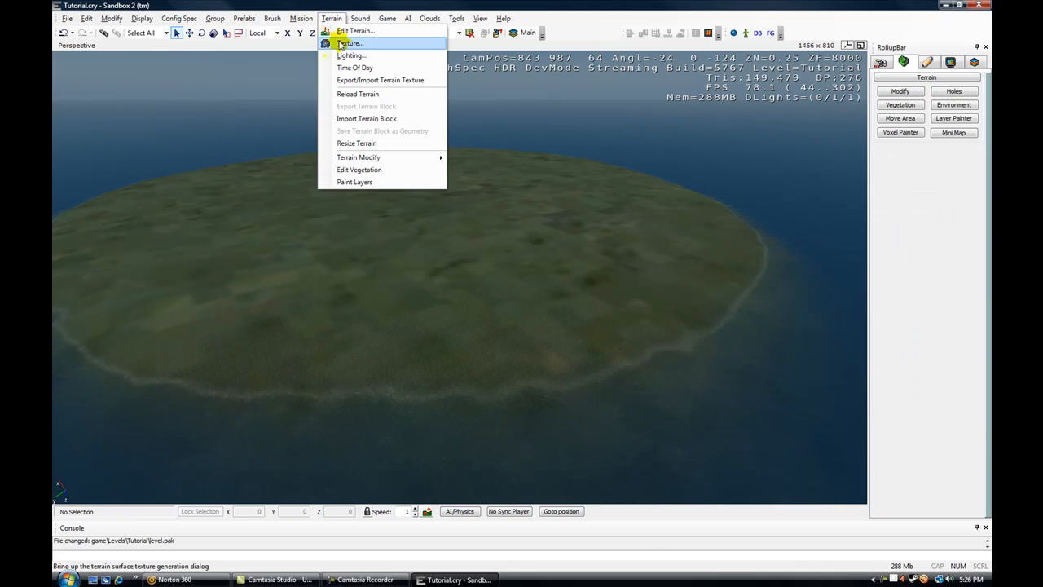
click(346, 42)
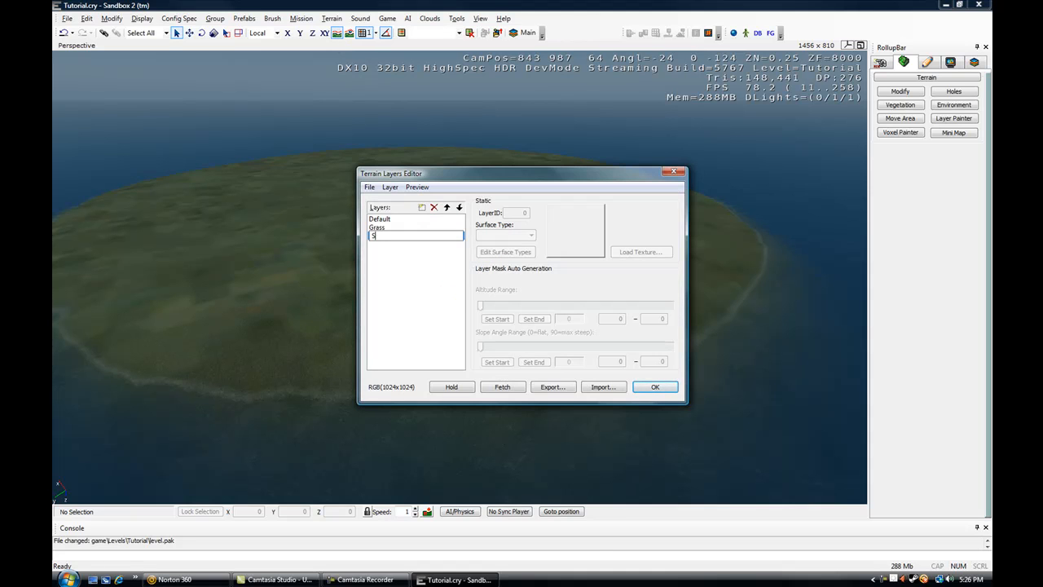
key(Return)
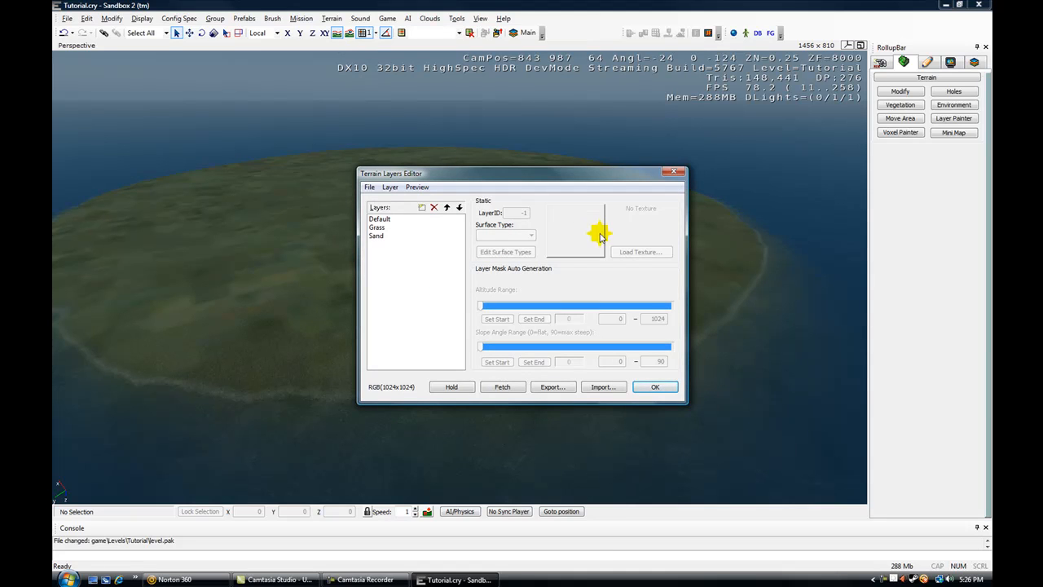
Load the texture beach_yellow_sand.dds from the terrain textures folder into the Sand layer
click(388, 235)
click(624, 252)
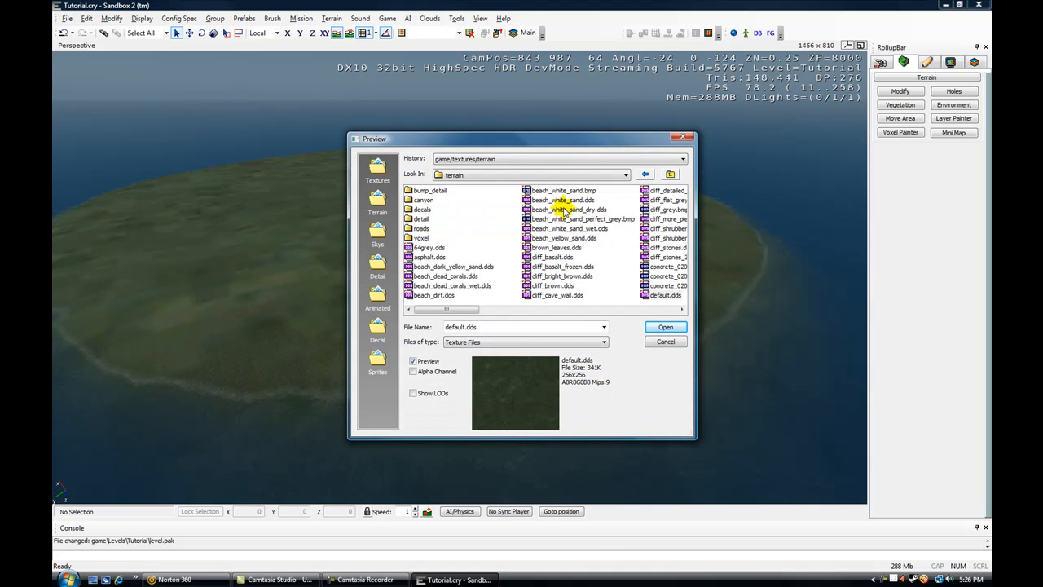
click(554, 200)
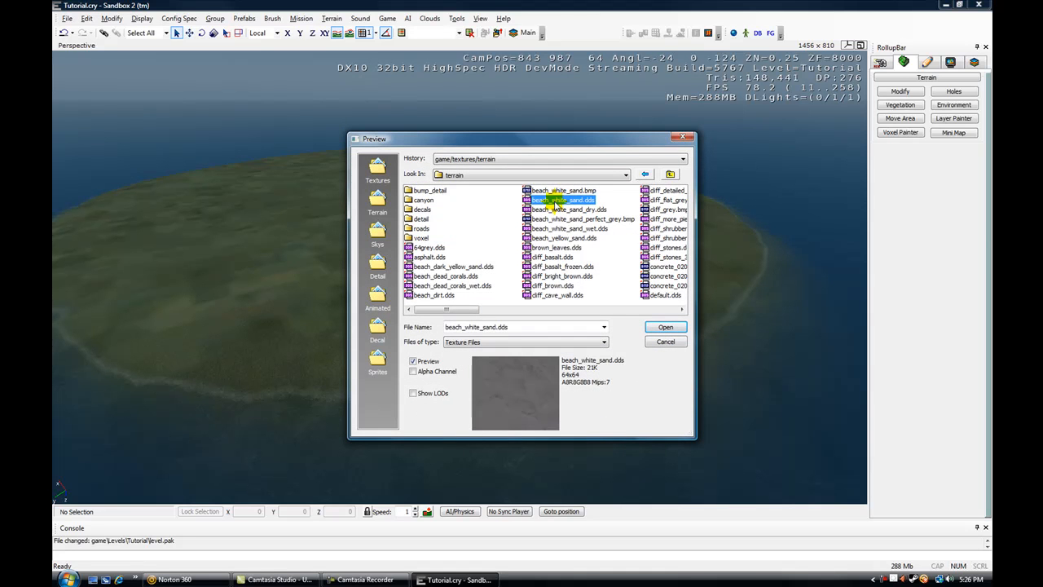
click(559, 238)
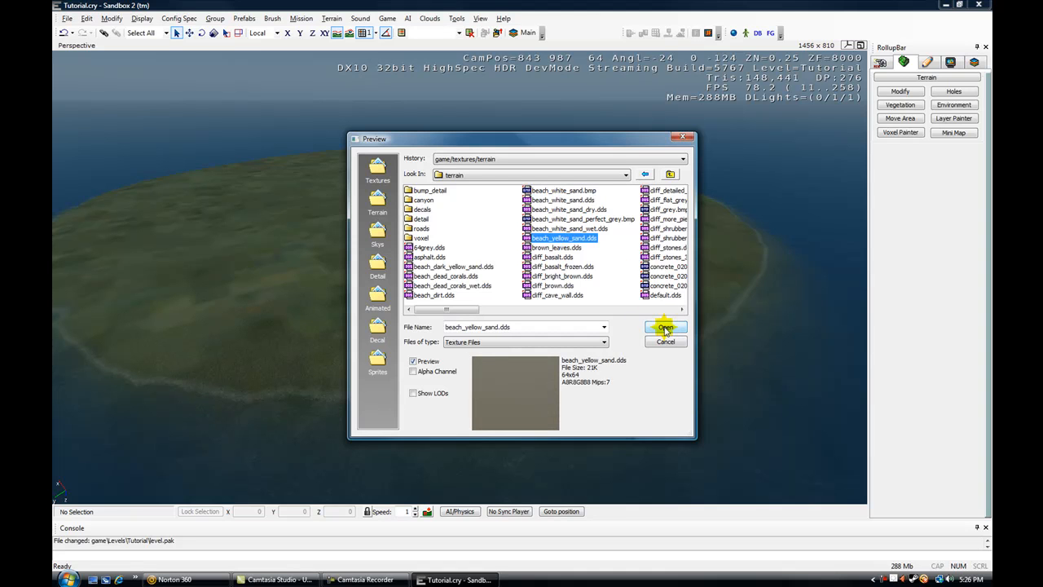
click(665, 327)
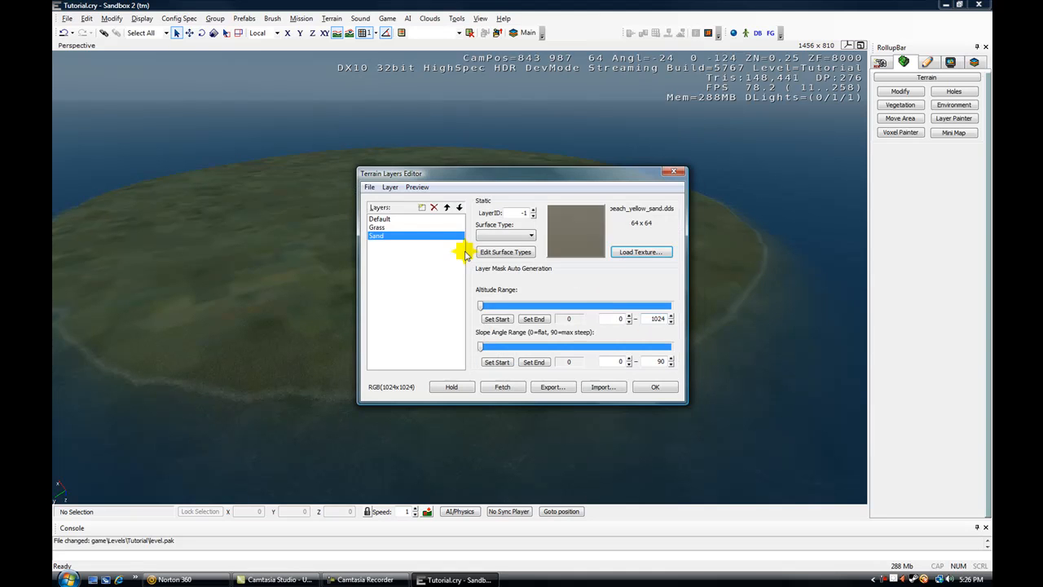
Add a new terrain surface type for the Sand layer and name it Sand
click(515, 252)
click(450, 281)
double_click(457, 224)
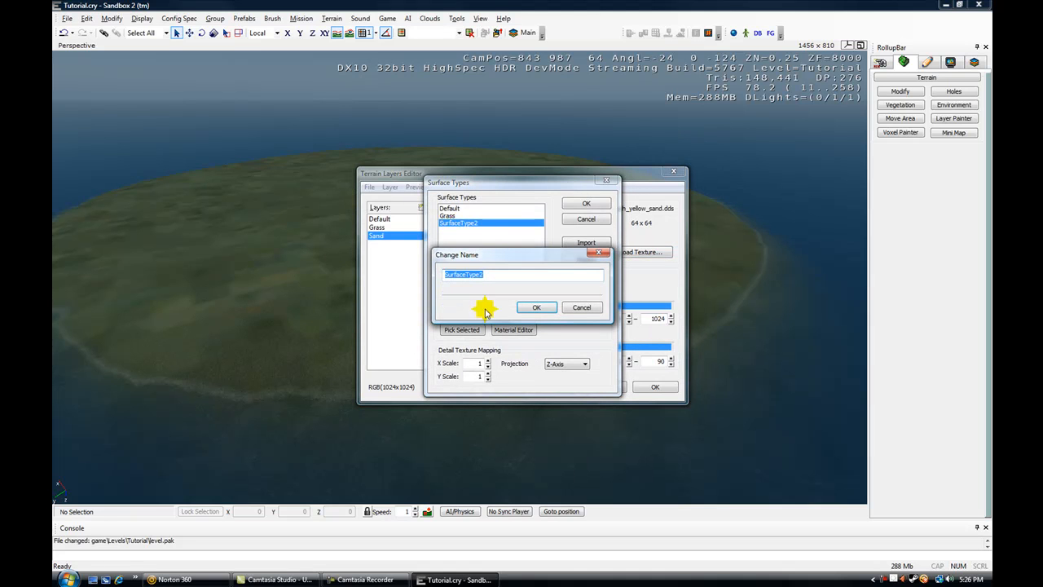
text(Sand)
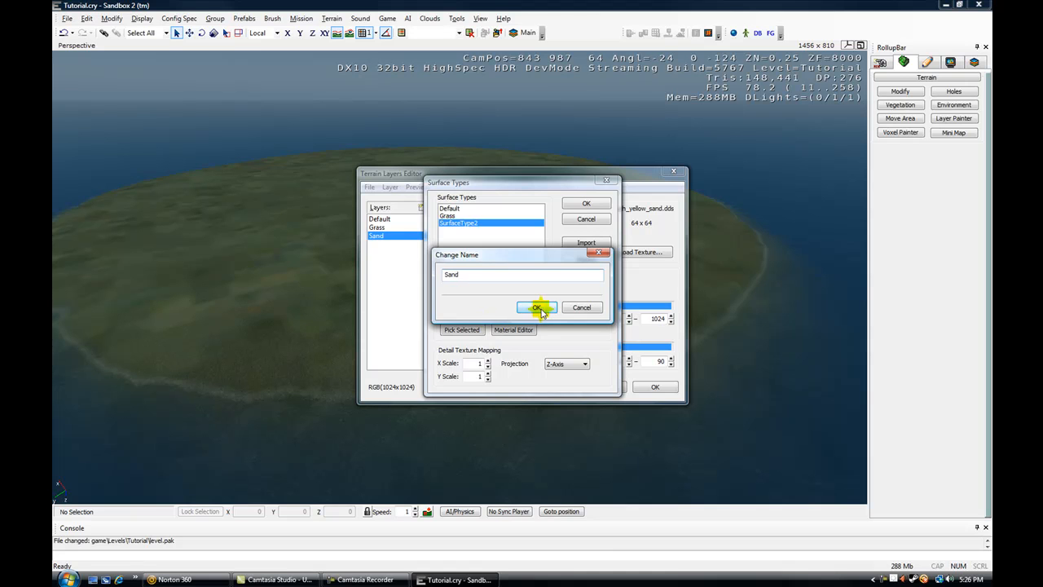
click(537, 308)
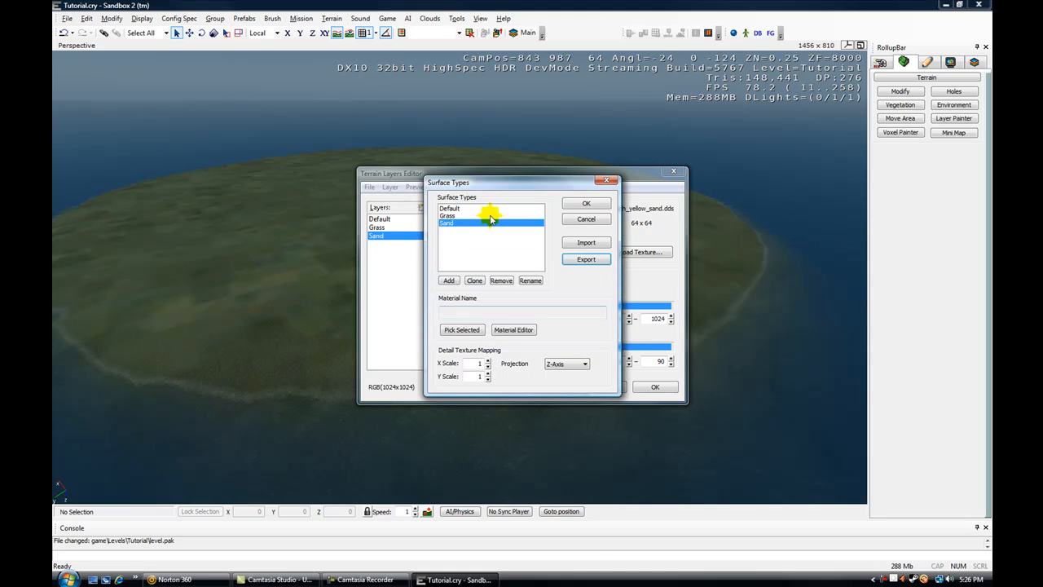
Assign the terrain material beach_white_sand to the Sand surface type and accept the surface types
click(514, 329)
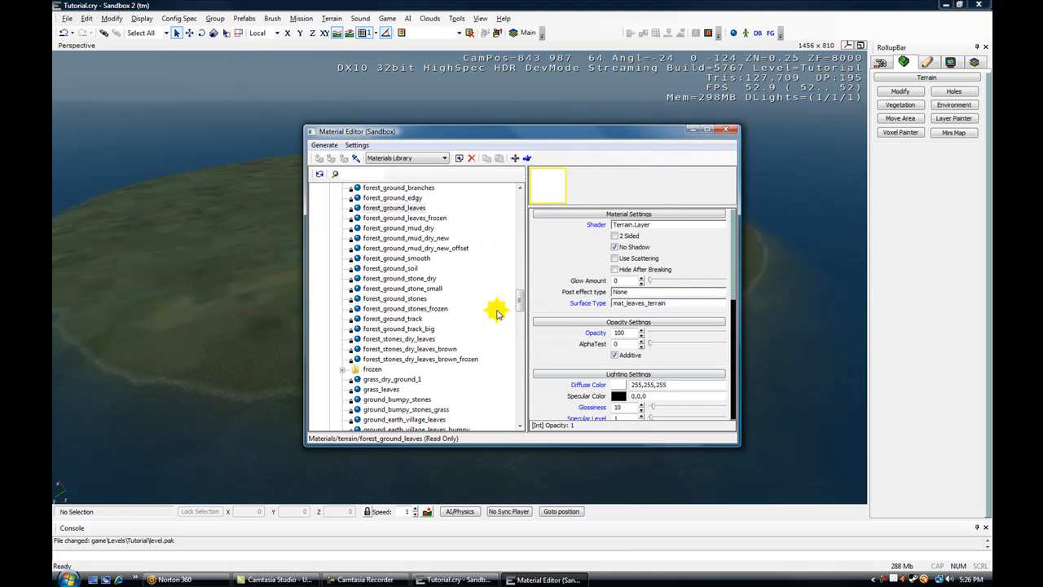
drag(520, 302, 521, 213)
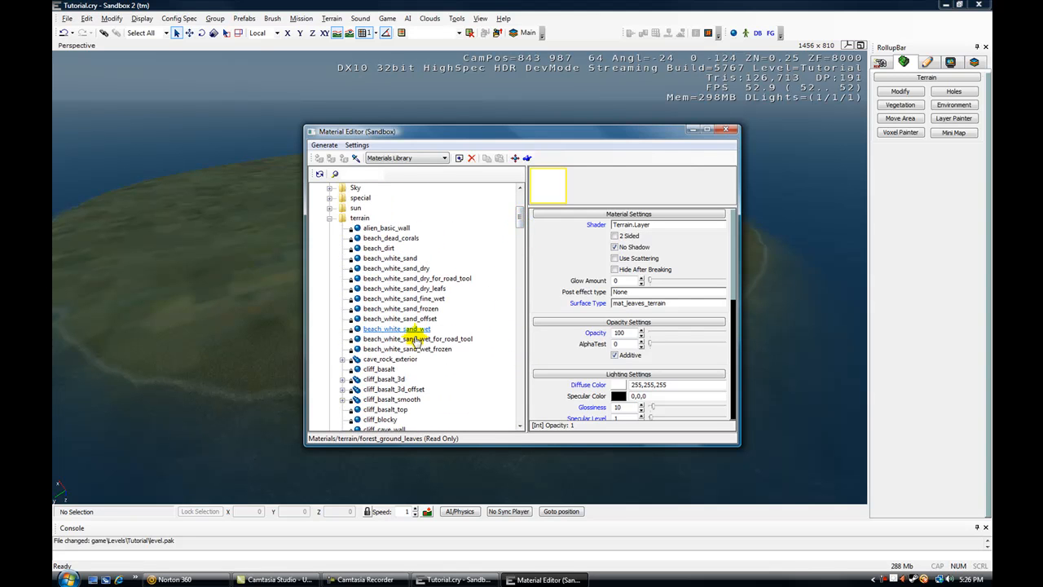
click(384, 259)
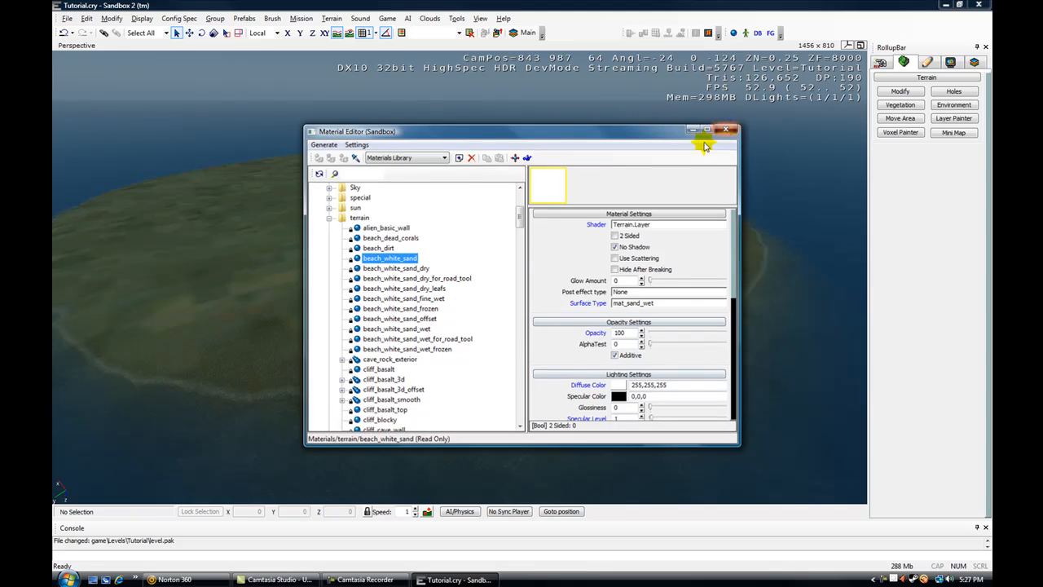
click(726, 129)
click(461, 330)
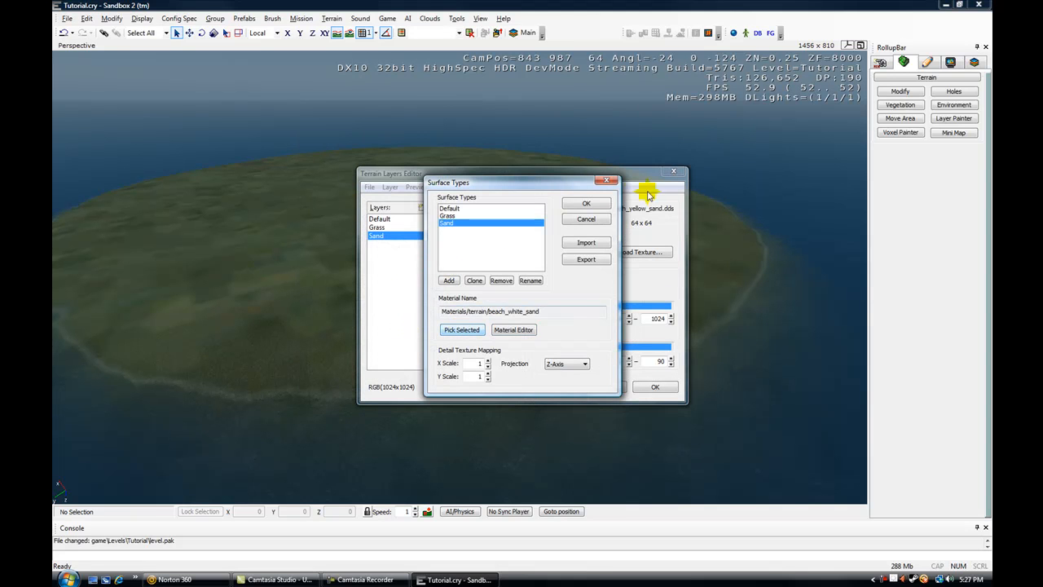
click(586, 204)
Set the Sand layer's surface type to Sand and close the Terrain Layers Editor
click(529, 236)
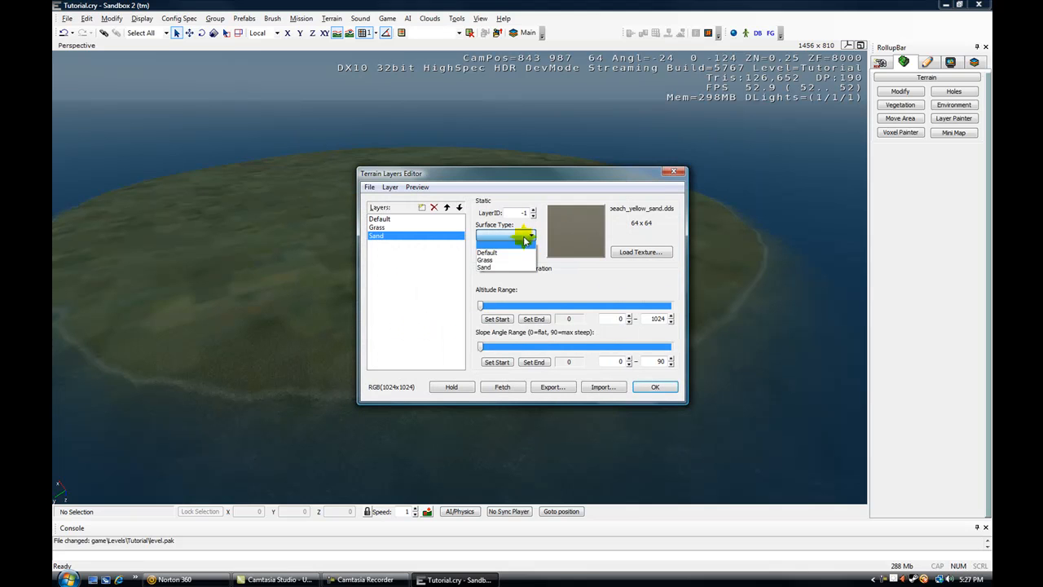
click(487, 268)
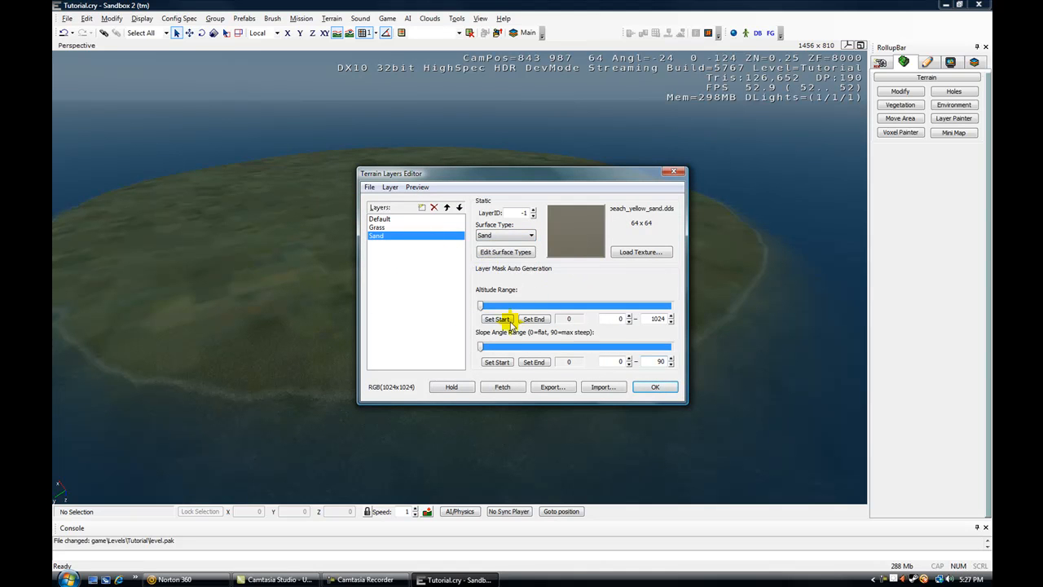
click(652, 388)
Set up the Layer Painter for the Sand layer with a brush radius of about 14.8
right_drag(605, 191, 676, 392)
key(w)
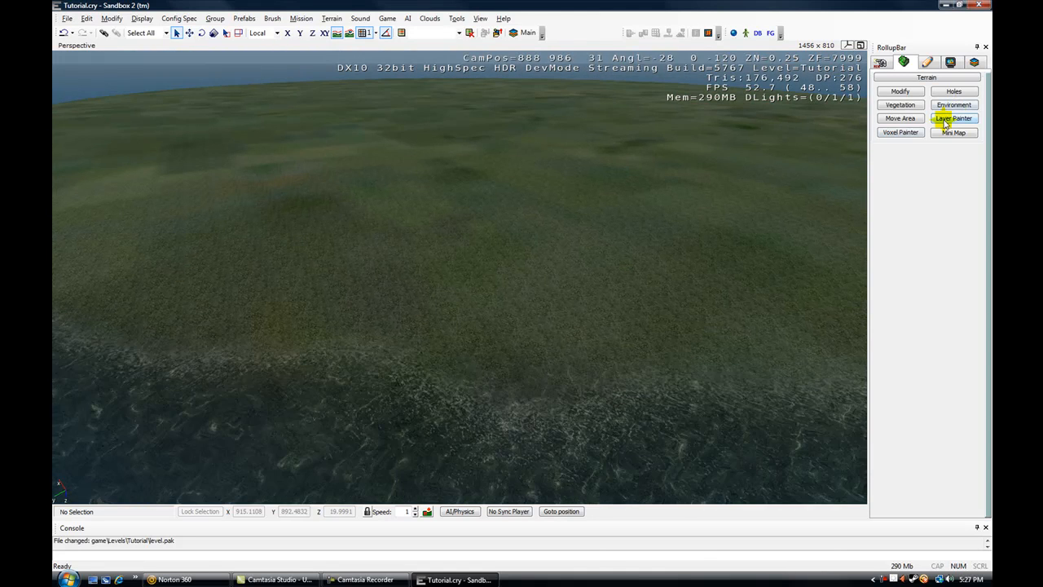
click(947, 119)
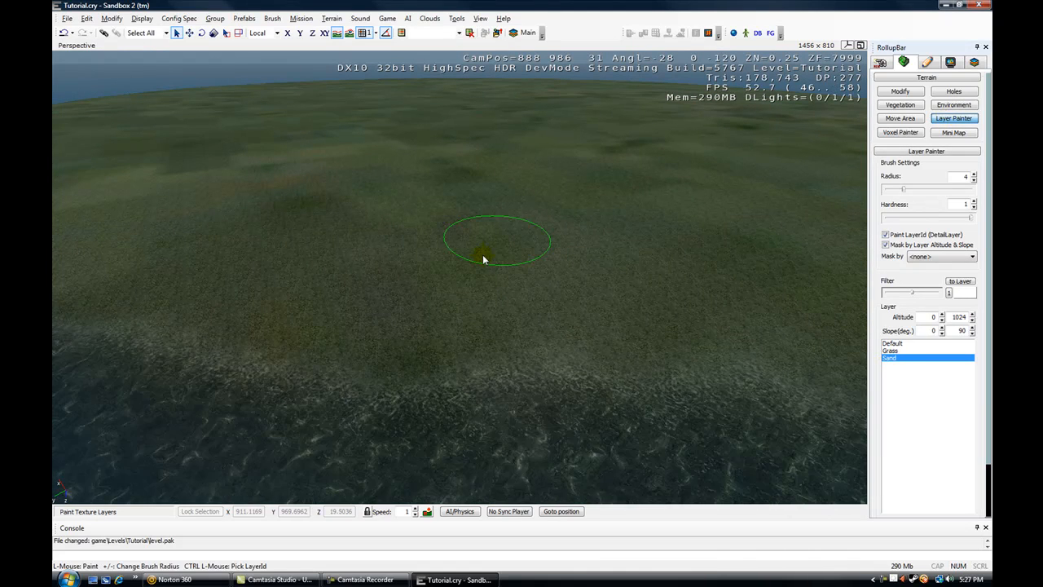
drag(906, 190, 918, 189)
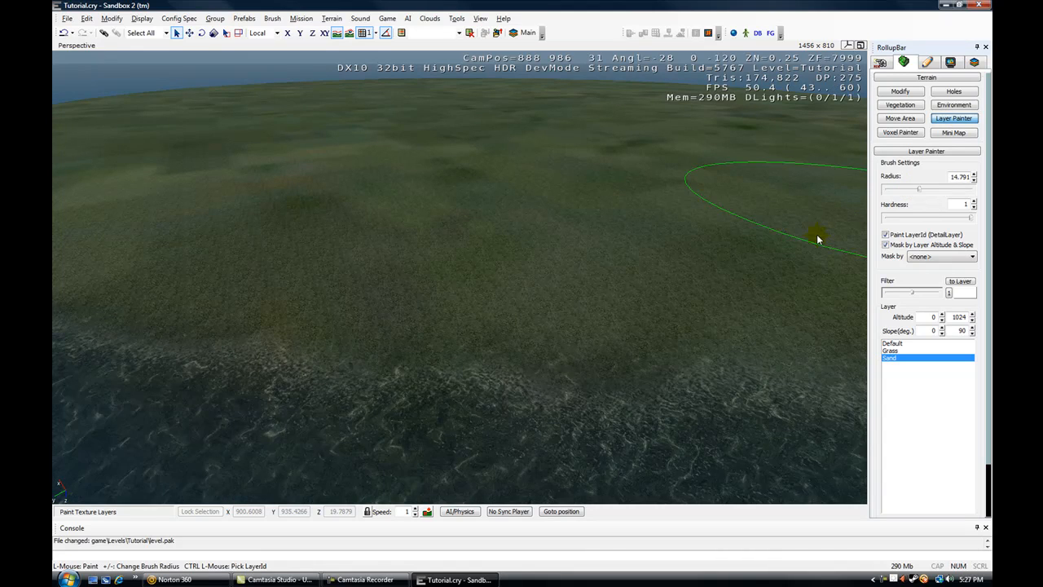
Paint a band of the Sand layer along the shoreline all the way around the island
key(s)
right_drag(587, 305, 602, 299)
key(w)
mouse_move(592, 309)
mouse_down()
mouse_move(660, 318)
mouse_move(519, 301)
mouse_up()
key(w)
mouse_move(519, 302)
right_down()
mouse_move(354, 269)
mouse_move(483, 339)
mouse_move(381, 280)
mouse_move(562, 288)
right_up()
key(s)
drag(563, 289, 117, 286)
key(d)
mouse_move(116, 286)
right_down()
mouse_move(52, 252)
mouse_move(53, 307)
mouse_move(133, 312)
mouse_move(554, 426)
mouse_move(344, 378)
right_up()
key(s)
mouse_move(344, 379)
mouse_down()
mouse_move(418, 366)
mouse_move(279, 366)
mouse_move(287, 350)
mouse_up()
key(w)
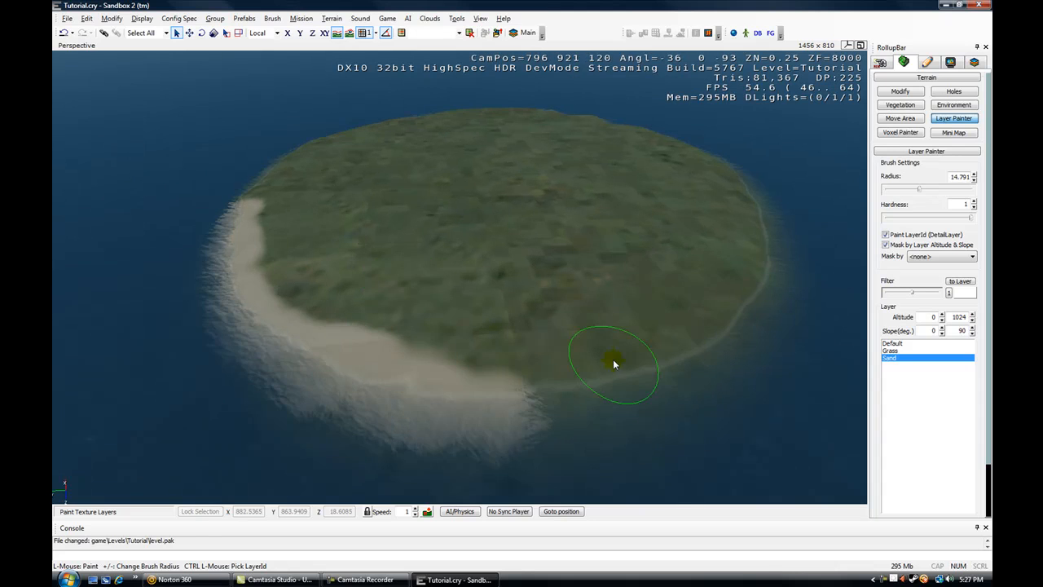
right_drag(615, 364, 456, 400)
key(d)
mouse_move(514, 397)
mouse_down()
mouse_move(671, 353)
mouse_move(743, 309)
mouse_move(780, 261)
mouse_up()
key(w)
key(d)
mouse_move(779, 262)
right_down()
mouse_move(713, 208)
mouse_move(630, 282)
mouse_move(669, 186)
mouse_move(601, 261)
mouse_move(624, 229)
mouse_move(513, 178)
mouse_move(435, 332)
right_up()
key(s)
key(d)
key(w)
key(s)
key(d)
key(w)
mouse_move(414, 357)
mouse_down()
mouse_move(716, 301)
mouse_move(794, 249)
mouse_up()
key(d)
mouse_move(795, 250)
right_down()
mouse_move(673, 252)
mouse_move(682, 291)
right_up()
key(w)
key(d)
key(s)
key(w)
key(d)
key(w)
drag(432, 382, 652, 346)
key(d)
right_drag(709, 370, 605, 358)
key(s)
mouse_move(483, 365)
mouse_down()
mouse_move(649, 323)
mouse_move(778, 255)
mouse_move(745, 239)
mouse_up()
key(d)
right_drag(693, 204, 444, 311)
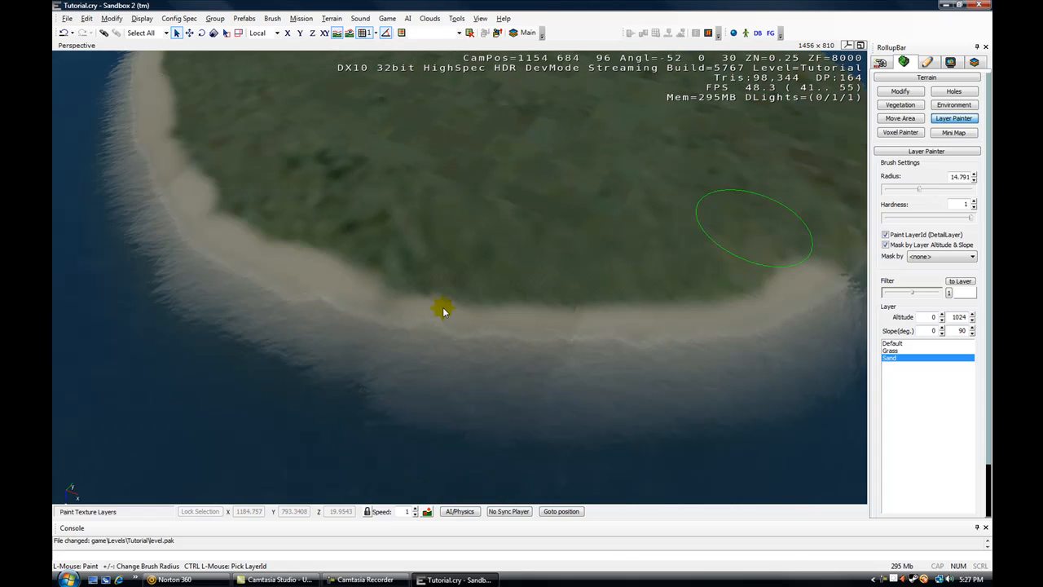
key(d)
mouse_move(289, 351)
mouse_down()
mouse_move(561, 361)
mouse_move(763, 312)
mouse_move(810, 242)
mouse_up()
key(d)
mouse_move(810, 242)
right_down()
mouse_move(799, 263)
mouse_move(667, 282)
mouse_move(692, 303)
right_up()
key(d)
mouse_move(500, 425)
mouse_down()
mouse_move(514, 403)
mouse_move(806, 330)
mouse_move(806, 305)
mouse_up()
key(d)
mouse_move(806, 304)
right_down()
mouse_move(740, 362)
mouse_move(692, 386)
mouse_move(510, 449)
right_up()
mouse_move(484, 428)
mouse_down()
mouse_move(492, 418)
mouse_move(847, 363)
mouse_up()
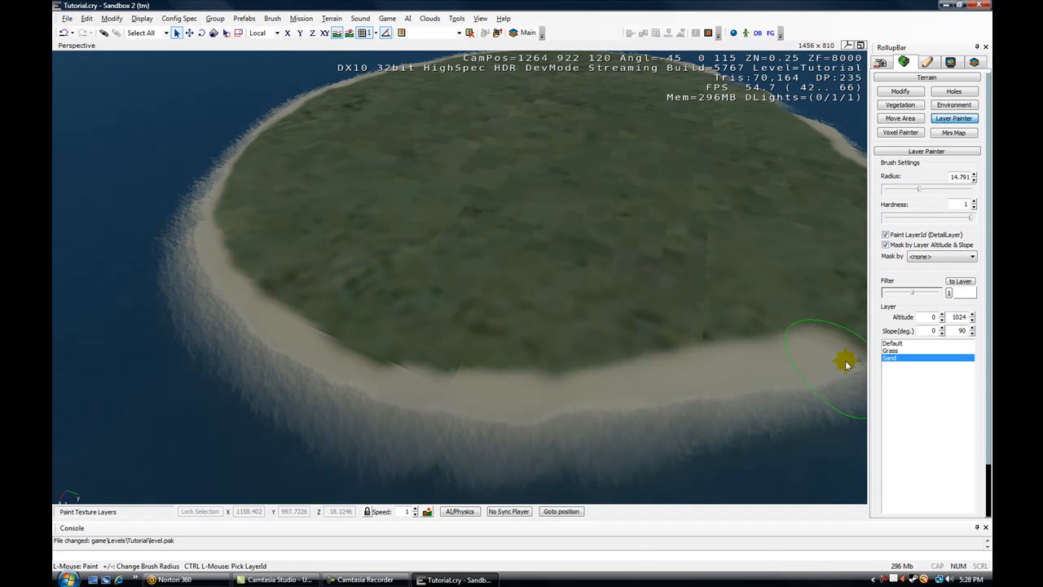
key(d)
right_drag(847, 364, 831, 362)
key(d)
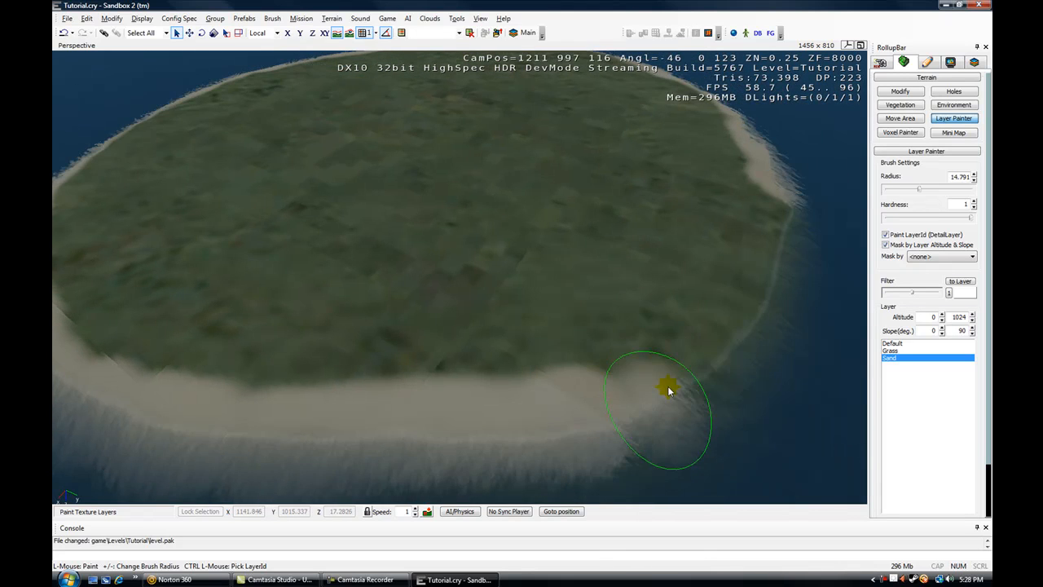
mouse_move(717, 337)
right_down()
mouse_move(657, 310)
mouse_move(677, 340)
mouse_move(826, 386)
mouse_move(587, 319)
mouse_move(614, 286)
mouse_move(559, 266)
mouse_move(587, 269)
mouse_move(572, 256)
right_up()
key(a)
key(w)
key(s)
key(a)
key(w)
key(s)
key(a)
Generate the terrain surface texture at 4096 x 4096
click(67, 18)
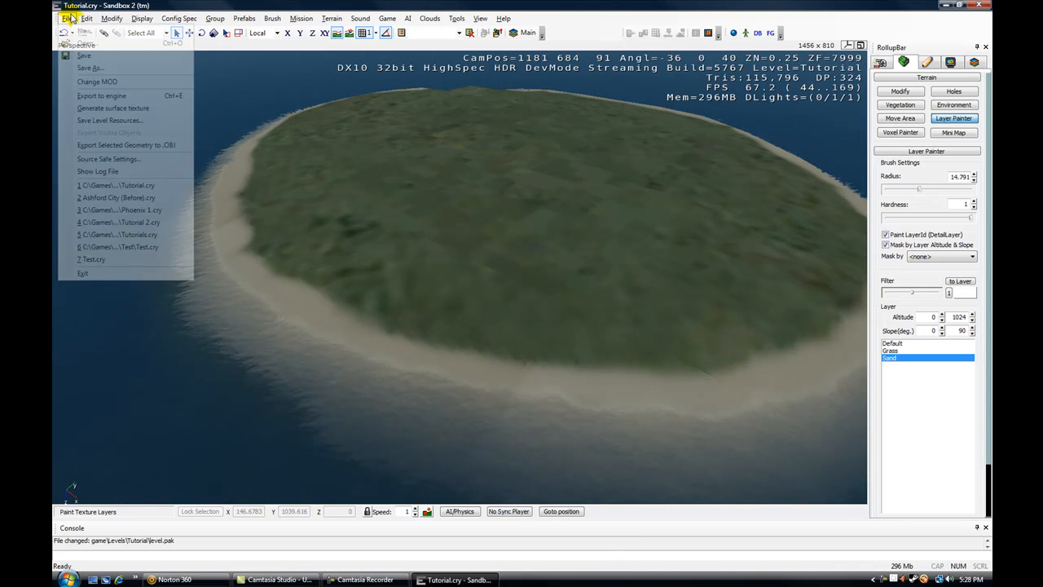
click(97, 109)
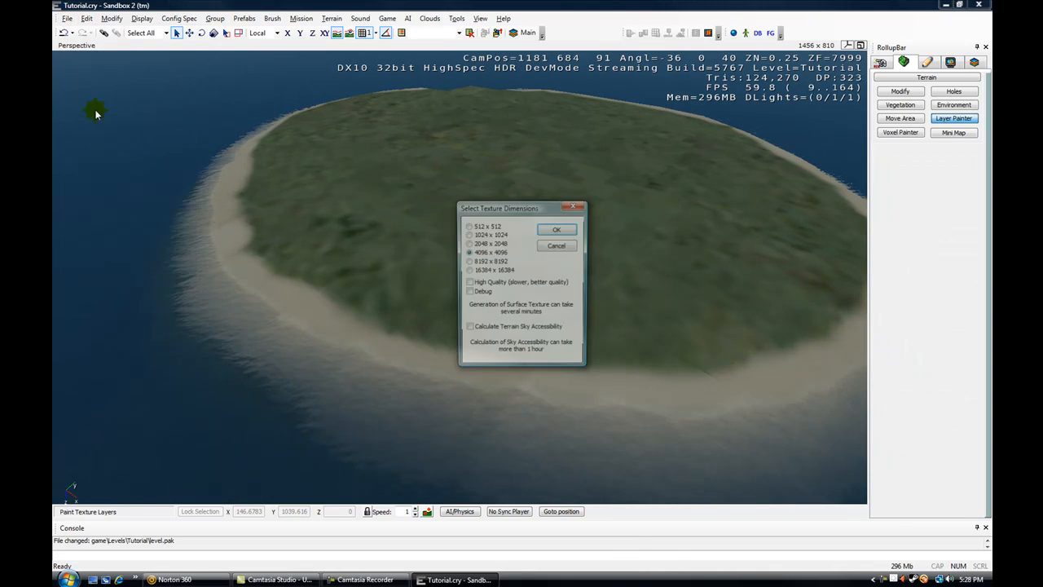
click(544, 229)
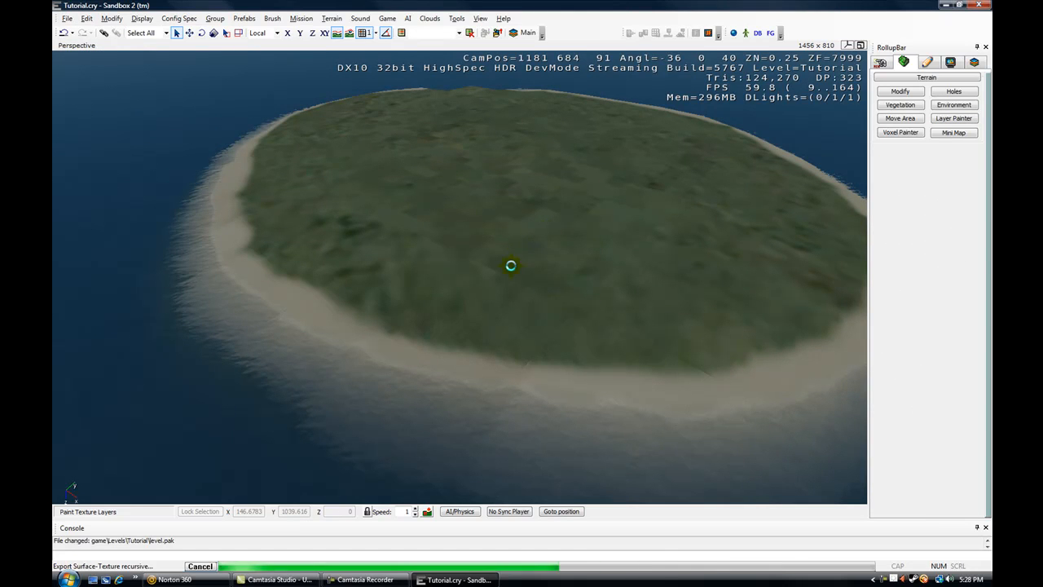
Examine the generated sand and grass textures on the island from above and at ground level
key(a)
right_drag(428, 248, 427, 249)
key(w)
key(s)
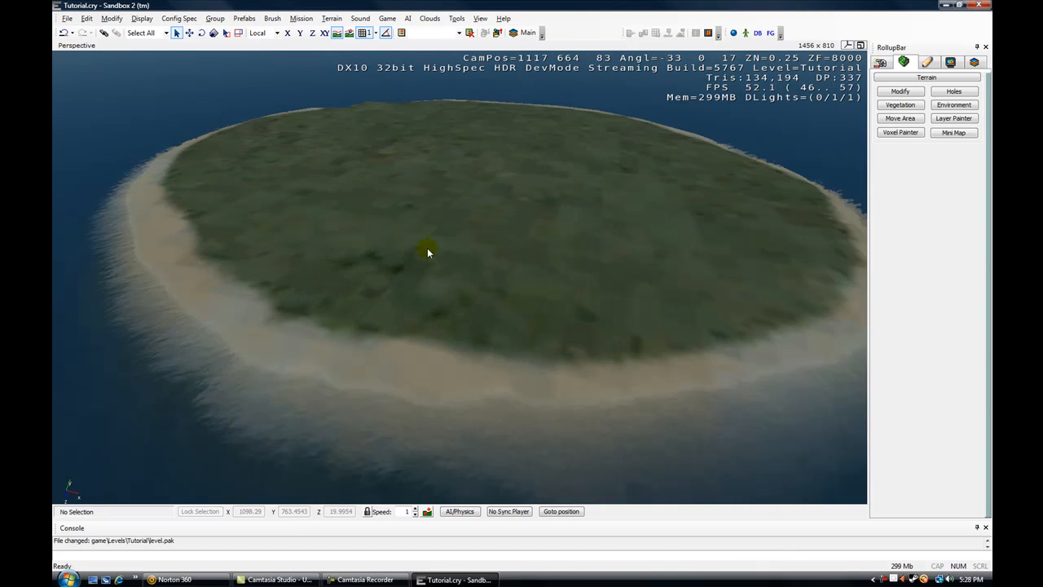
click(879, 61)
key(w)
key(a)
right_drag(590, 230, 561, 245)
key(w)
key(a)
key(s)
key(a)
key(w)
key(w)
key(w)
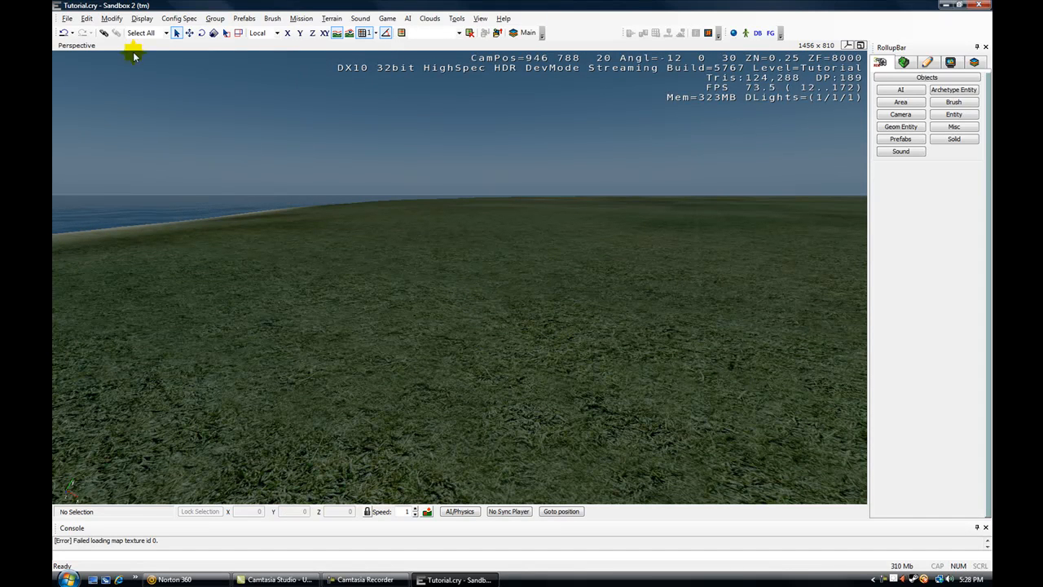
right_drag(326, 184, 428, 176)
key(s)
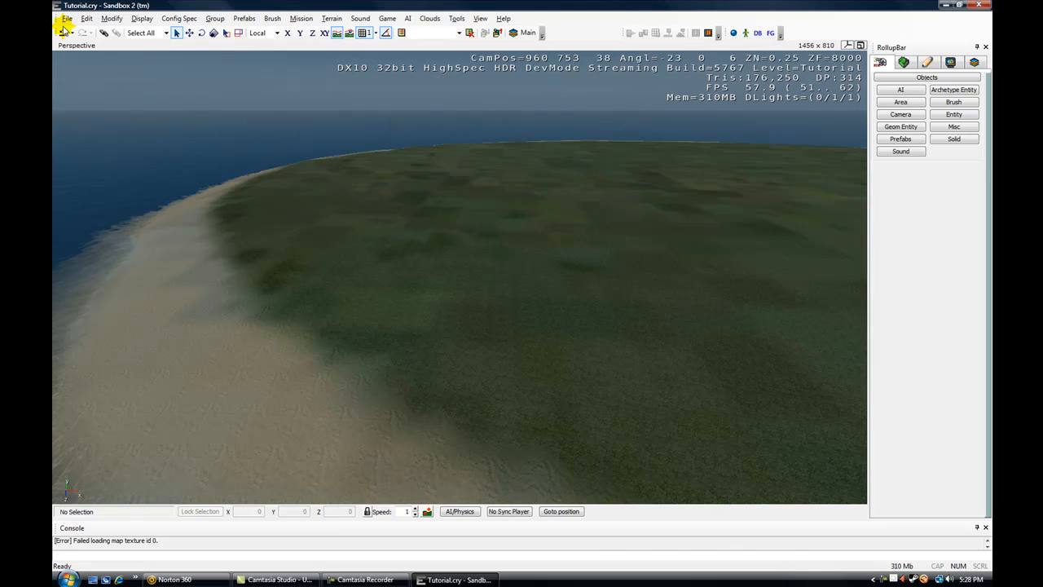
Save the Tutorial level and export it to the engine
click(65, 15)
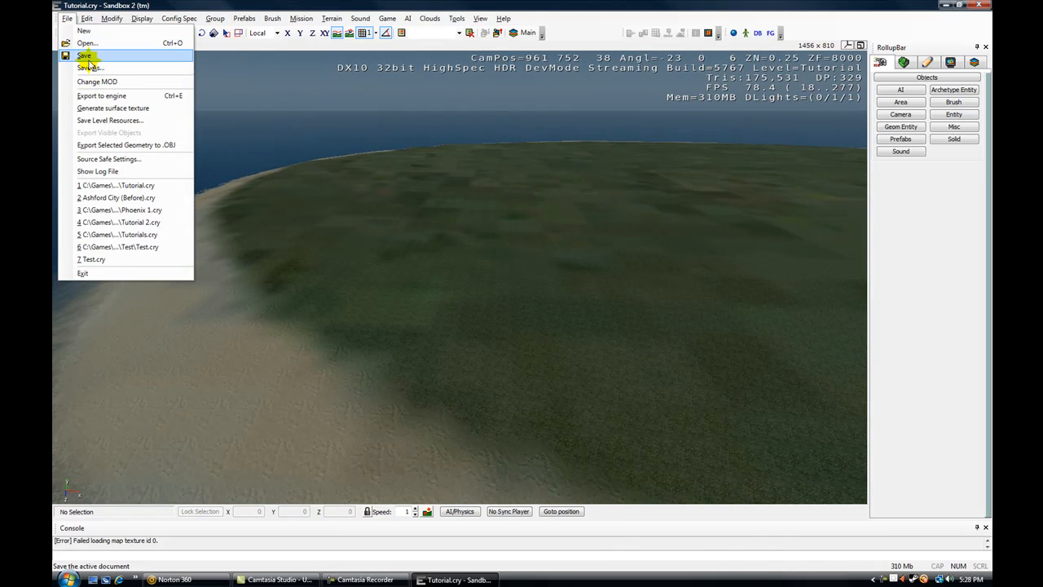
click(70, 62)
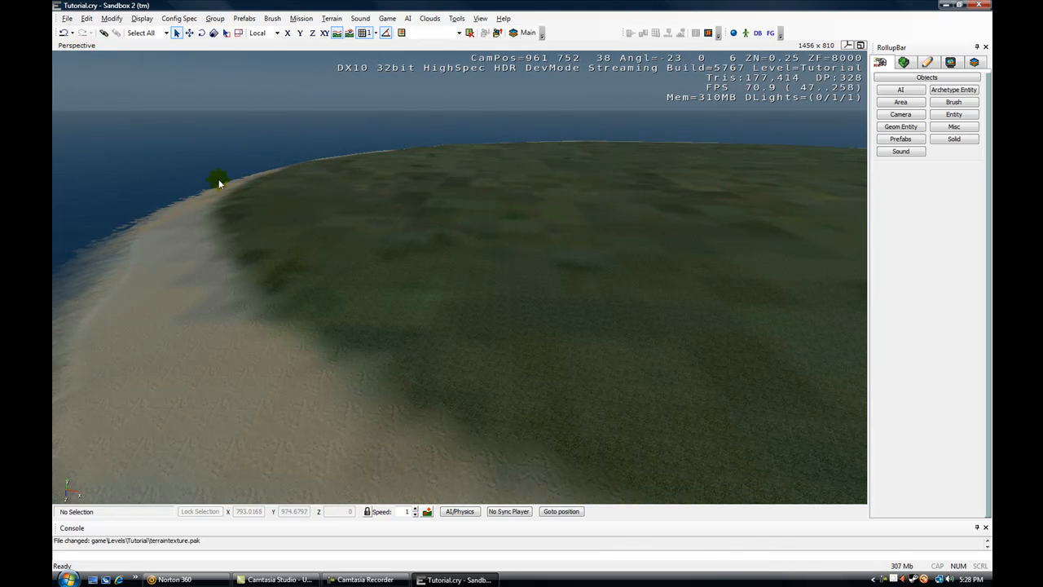
click(67, 18)
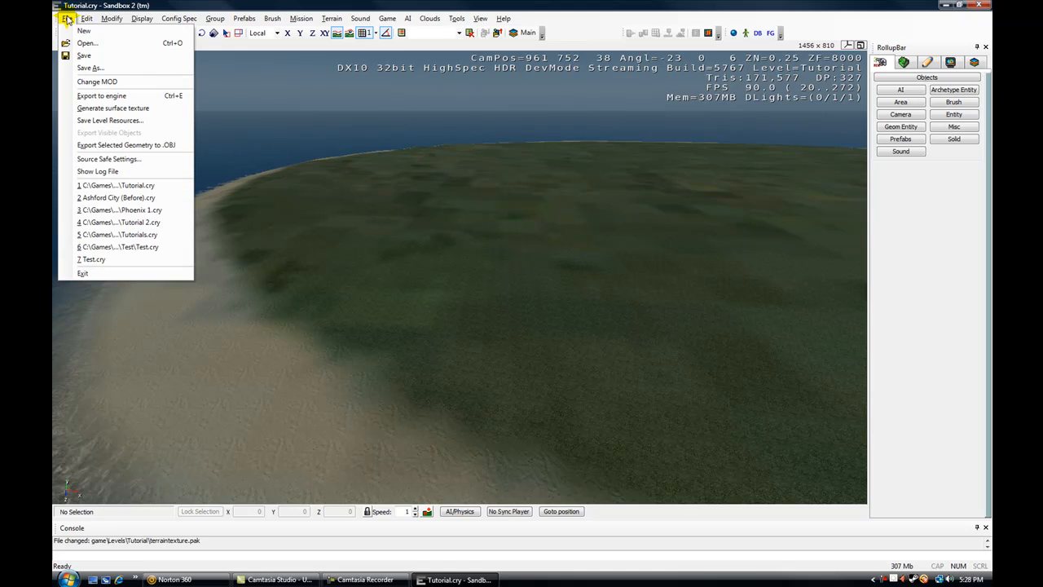
click(98, 97)
right_drag(335, 252, 383, 272)
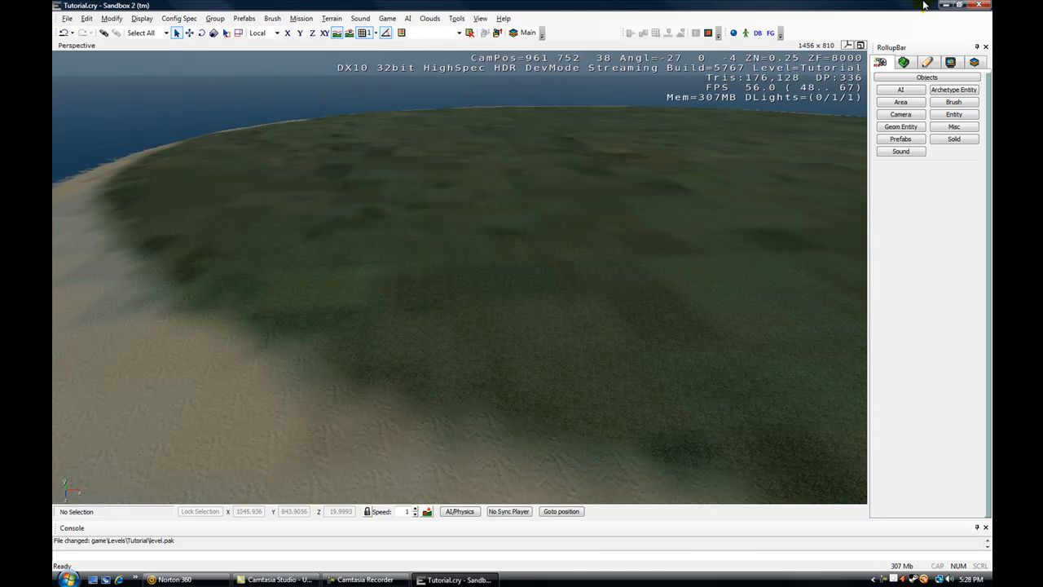
Close Sandbox 2 and start it again from the desktop dock
click(976, 6)
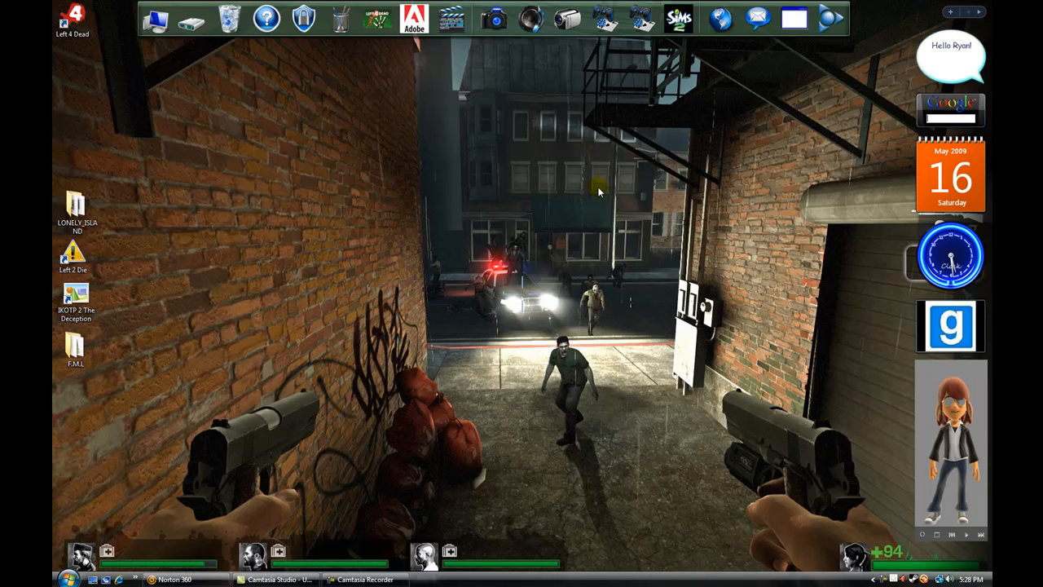
click(601, 26)
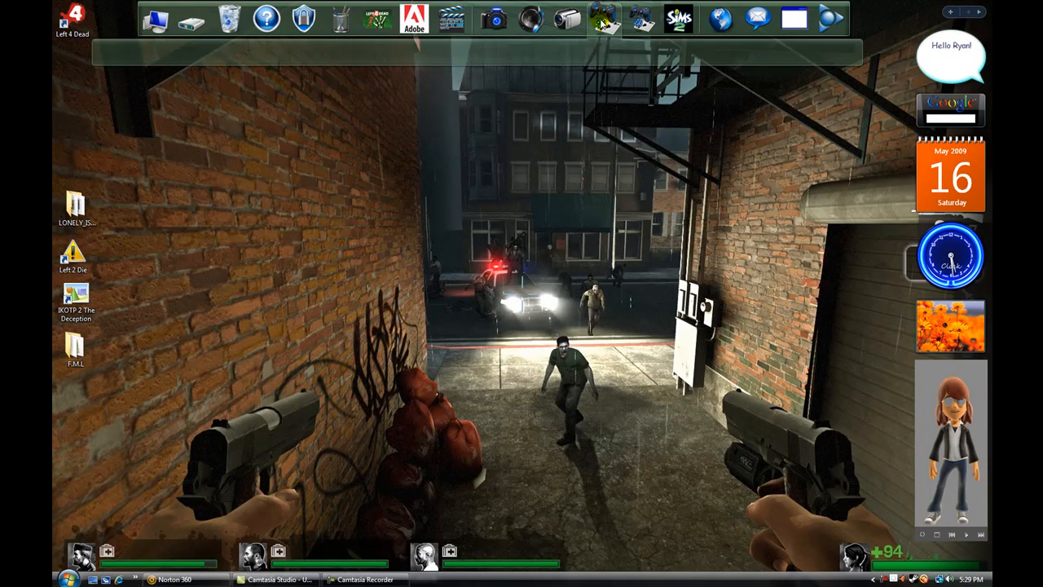
click(513, 53)
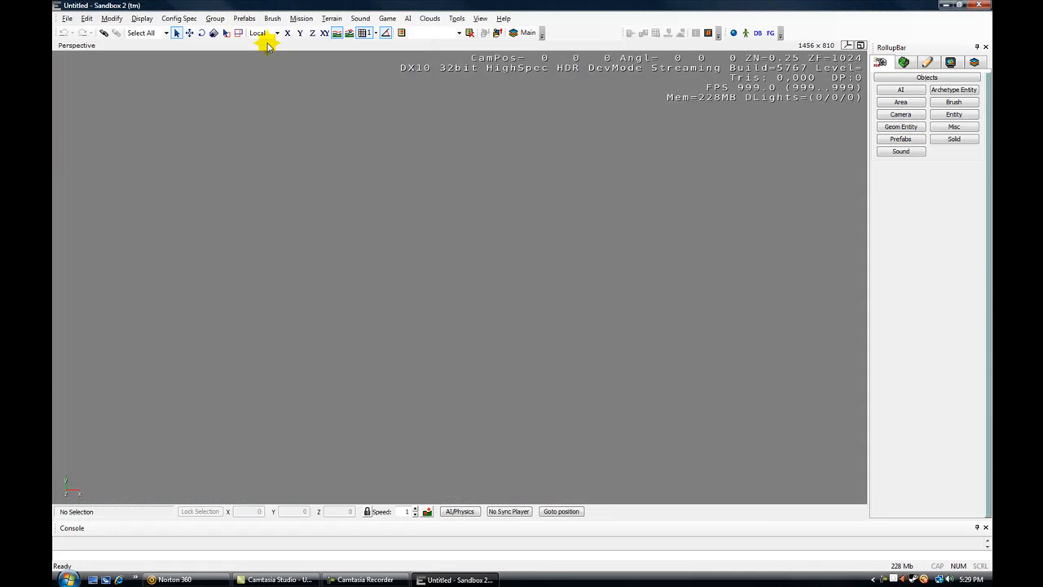
Open Tutorial.cry from the Tutorial level folder and dismiss the errors report
click(68, 18)
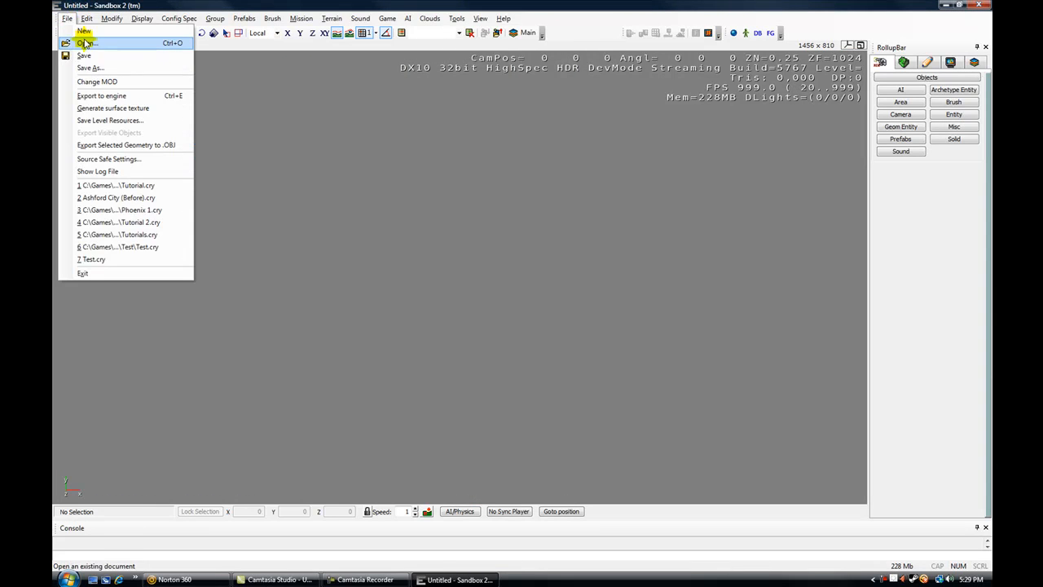
click(85, 43)
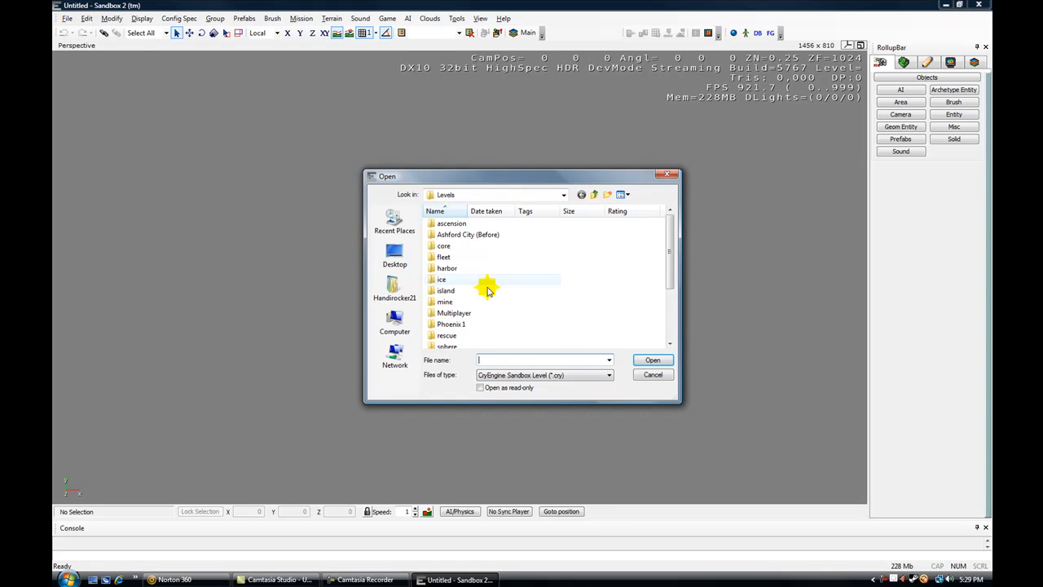
drag(666, 238, 668, 270)
double_click(459, 323)
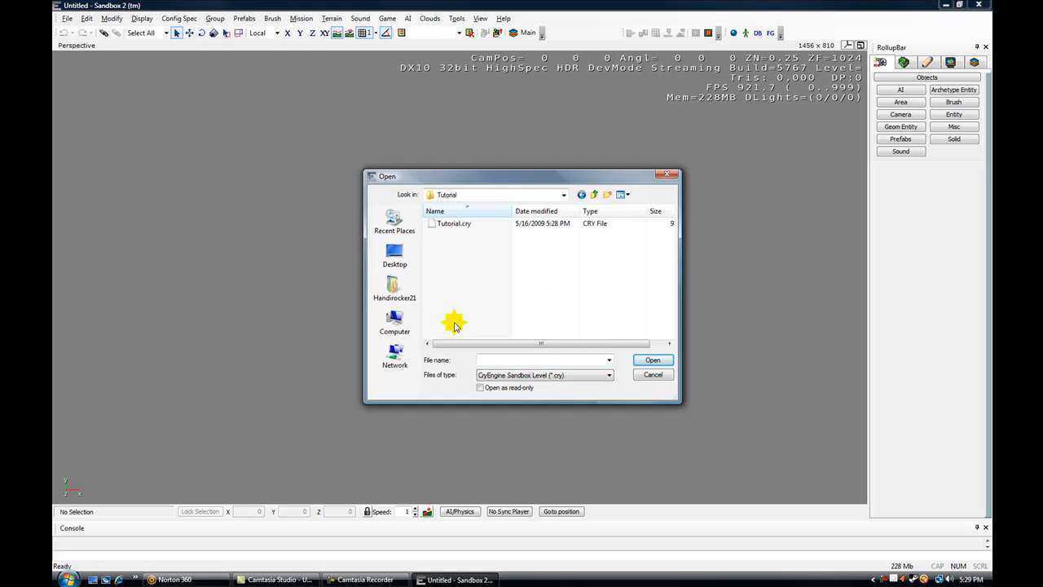
double_click(444, 225)
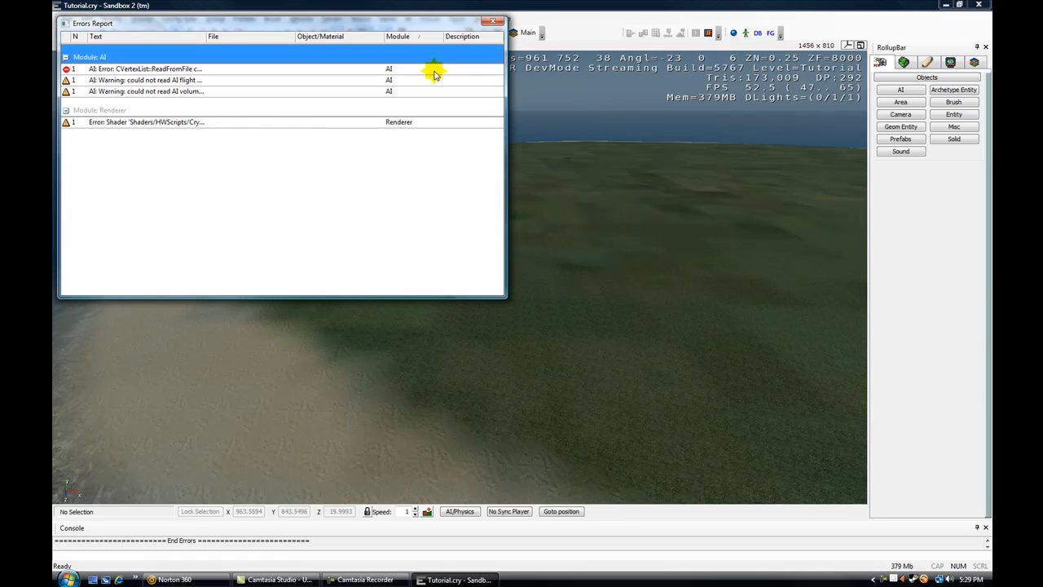
click(492, 19)
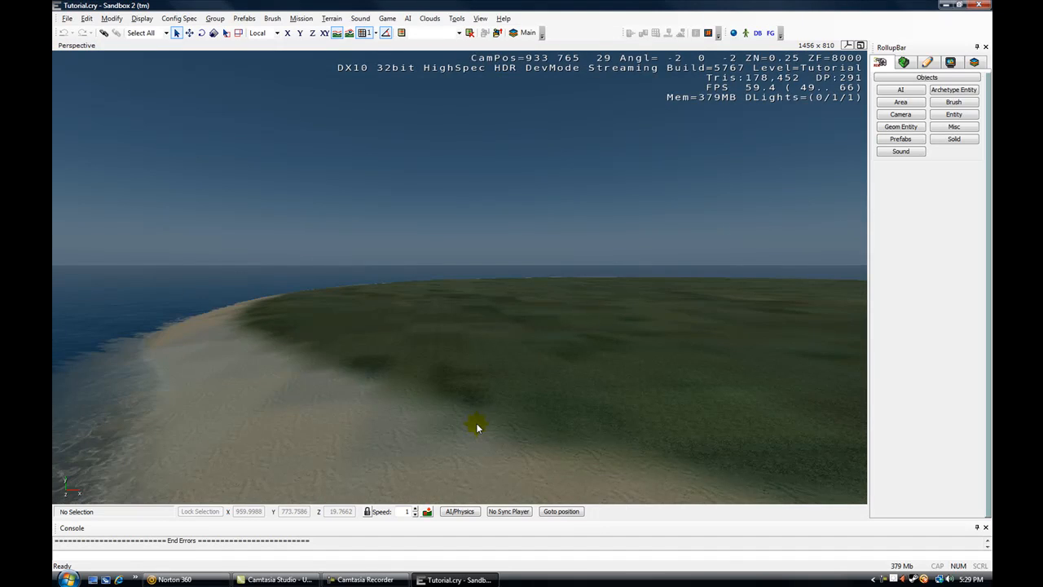
Enter game mode on the island's grass and test-fire the pistol
right_drag(477, 425, 477, 415)
key(w)
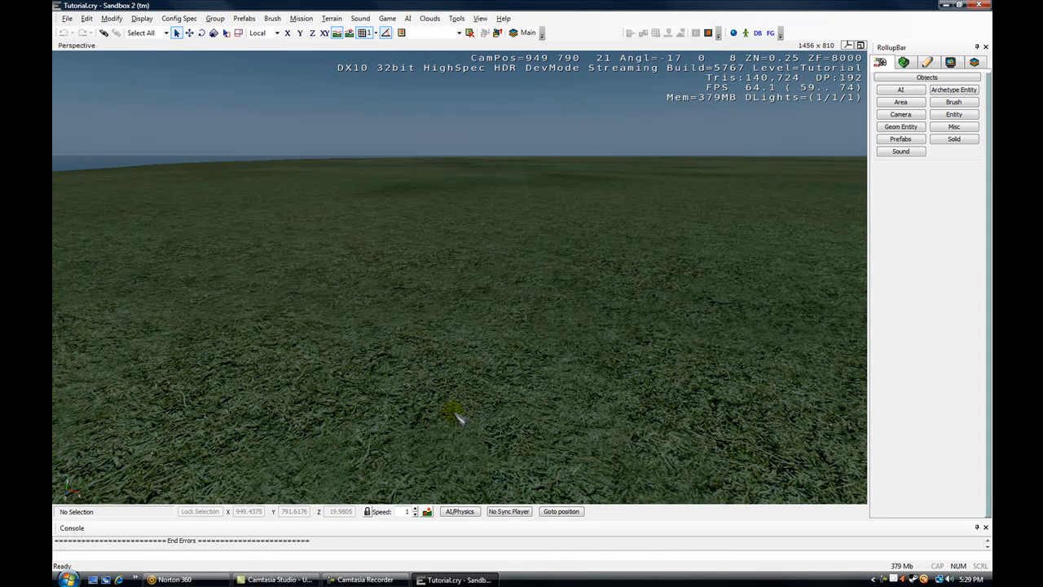
key(ctrl+g)
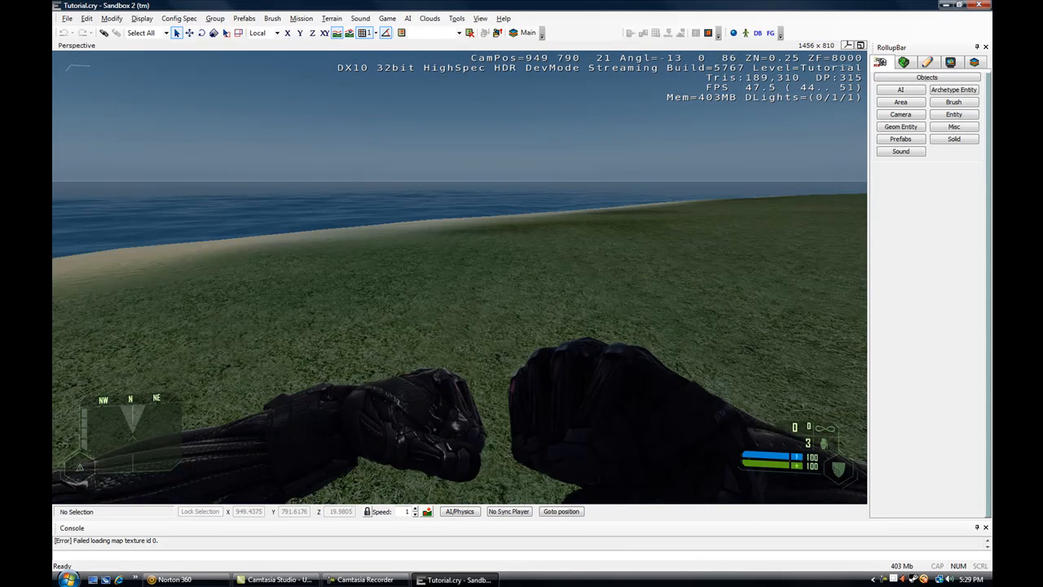
key(w)
key(1)
click(460, 277)
click(460, 277)
click(459, 277)
click(459, 277)
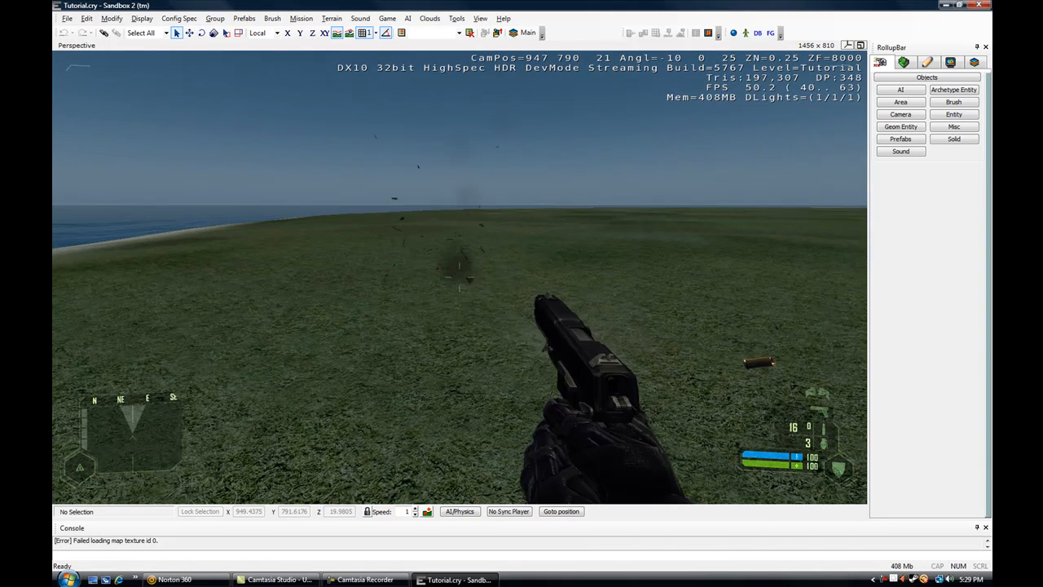
click(460, 277)
Switch to the rifle, test-fire it and return to the editor
key(2)
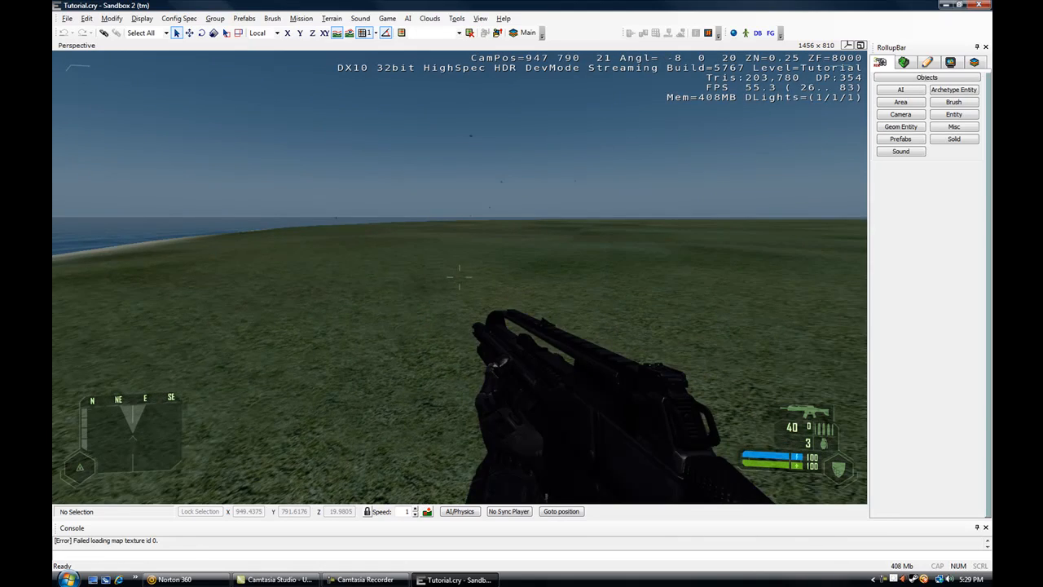
click(459, 277)
key(Escape)
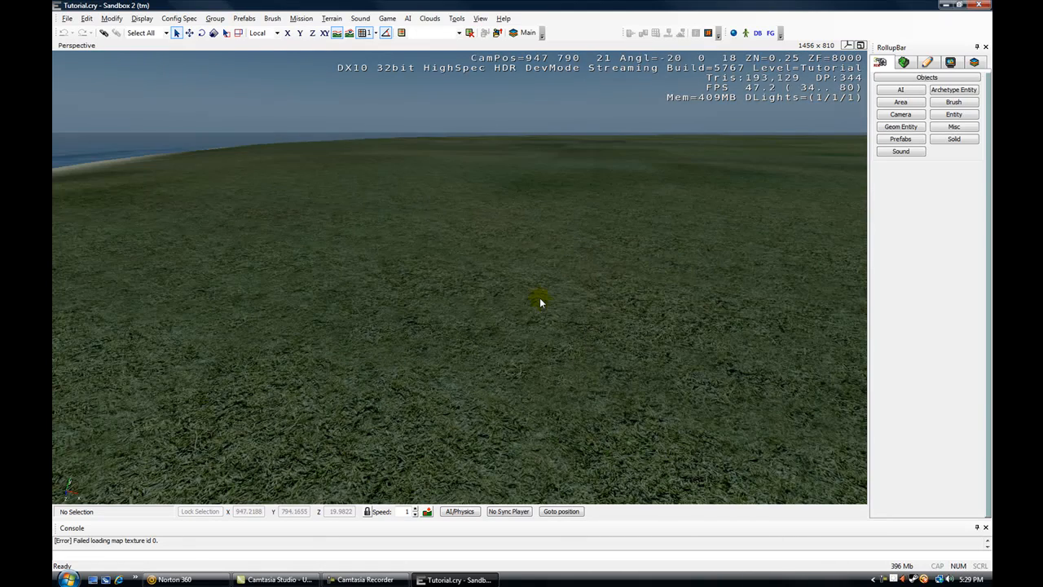
Playtest the level again from another spot on the grass, then leave game mode
key(s)
mouse_move(643, 336)
right_down()
mouse_move(686, 330)
mouse_move(657, 338)
right_up()
key(a)
key(s)
key(w)
right_drag(546, 305, 505, 306)
key(ctrl+g)
key(w)
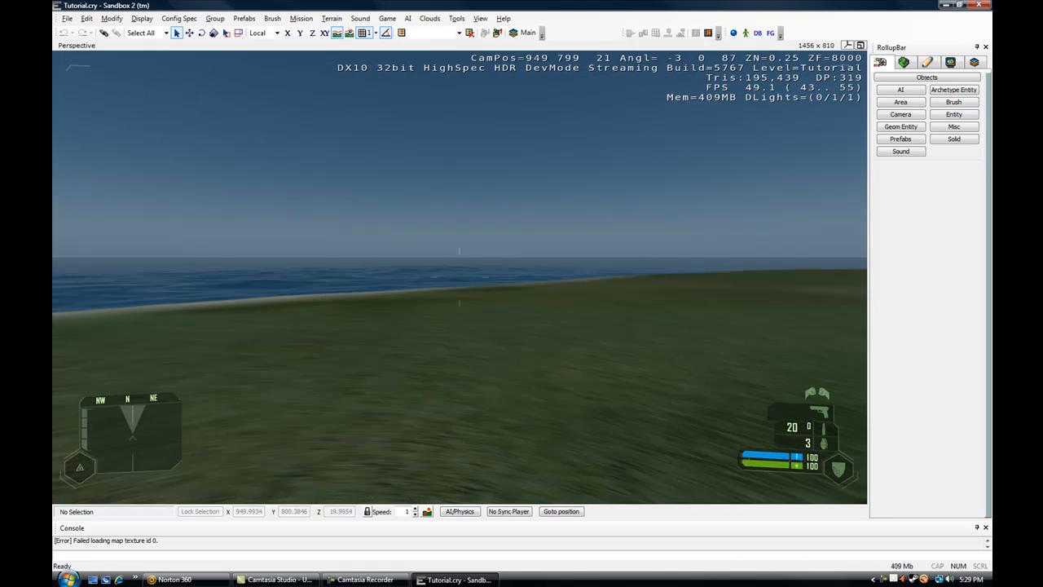
click(459, 277)
key(Escape)
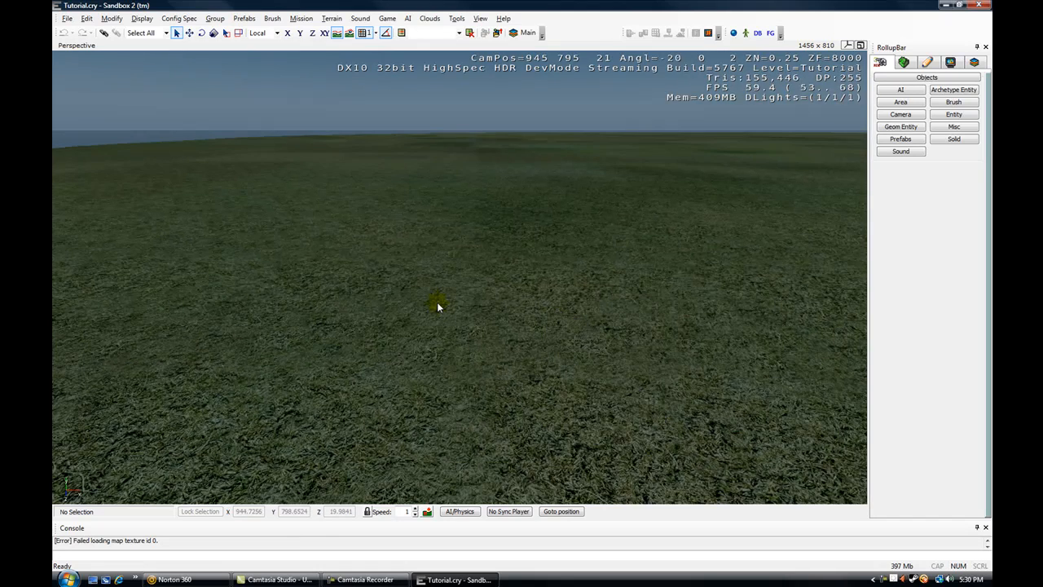
Examine the reopened island's grass area and sandy shoreline from above
key(s)
right_drag(438, 302, 437, 260)
key(d)
key(a)
key(w)
key(s)
key(a)
key(w)
key(a)
key(s)
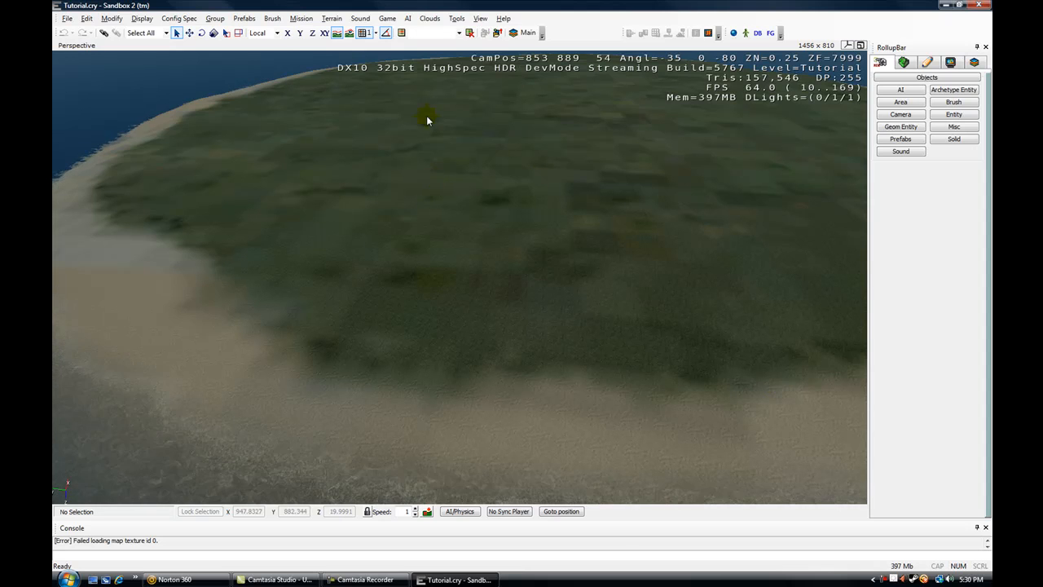
right_drag(558, 264, 558, 266)
scroll(558, 266, down, 3)
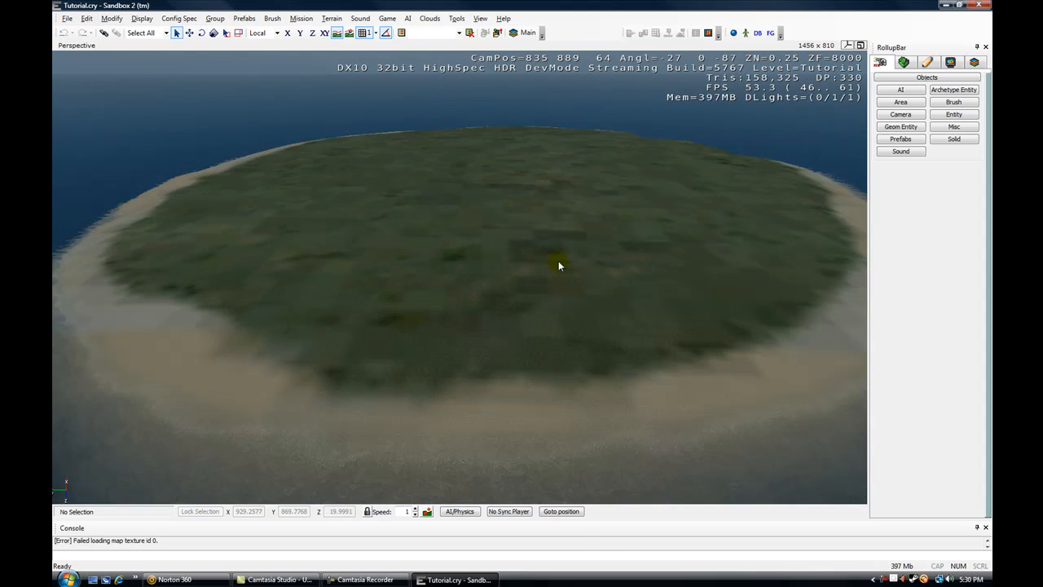